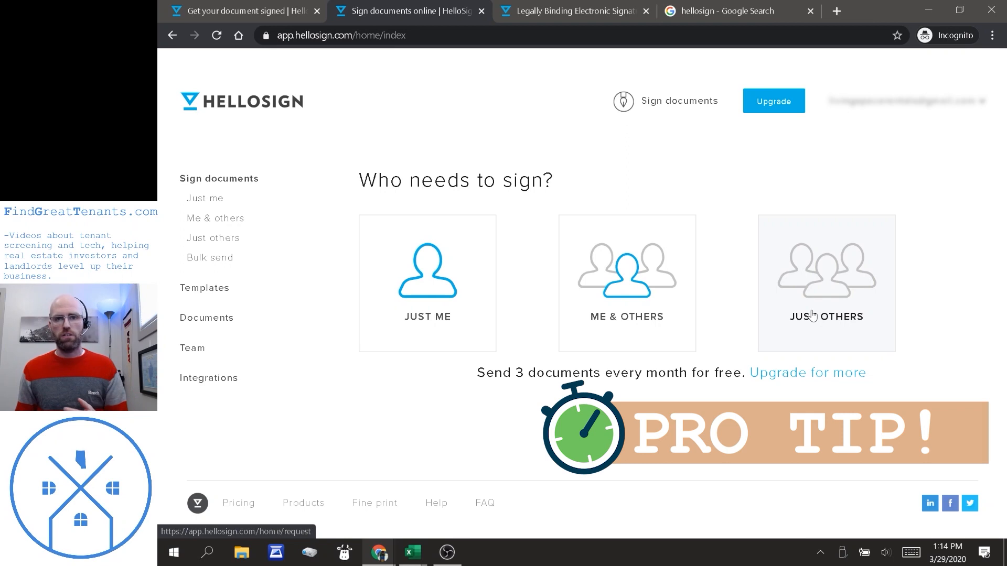
Start a Just Others signature request with the tenant checklist uploaded.
click(812, 315)
click(286, 13)
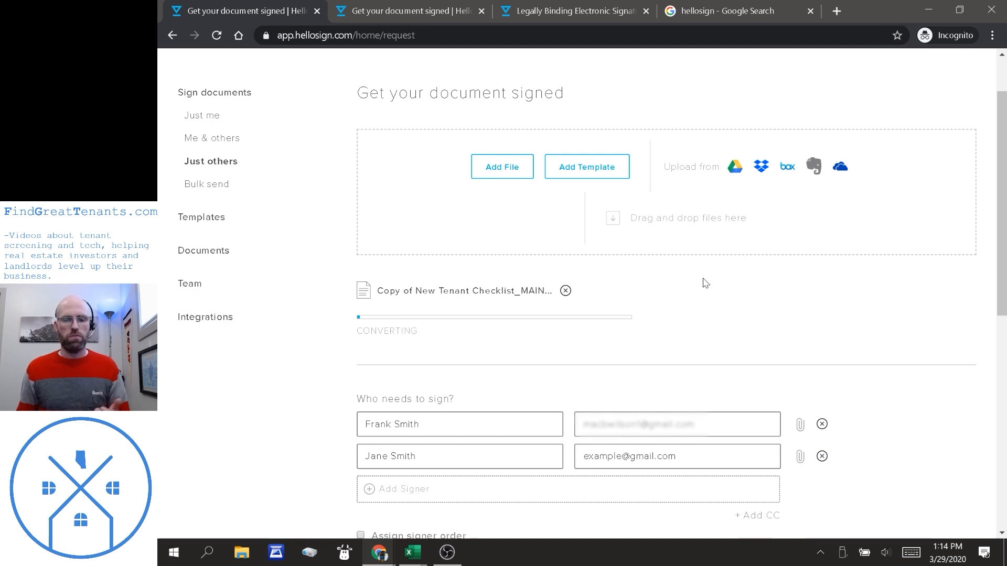
scroll(706, 283, down, 1)
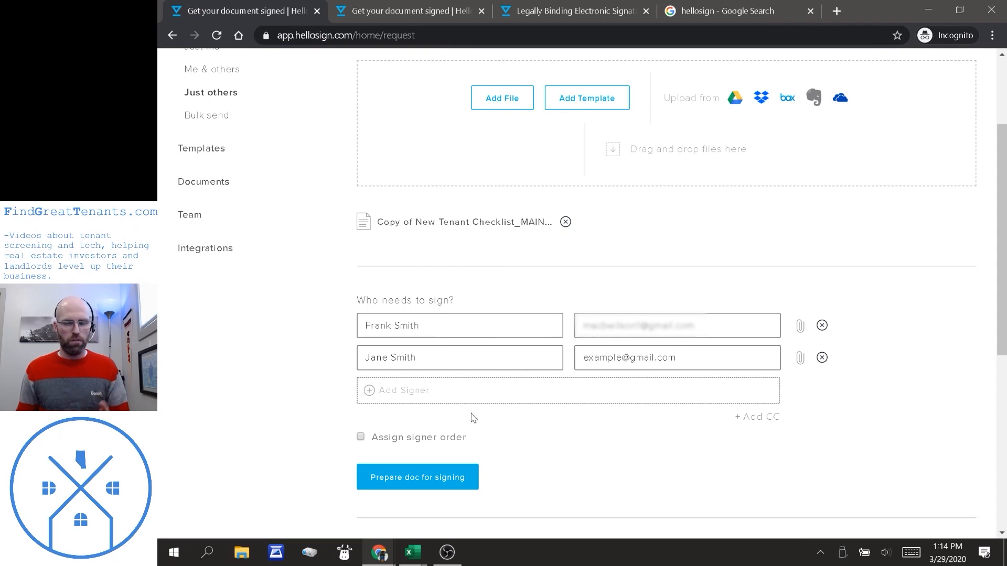
Add and remove a blank signer row, then delete the second signer, leaving one signer.
click(369, 391)
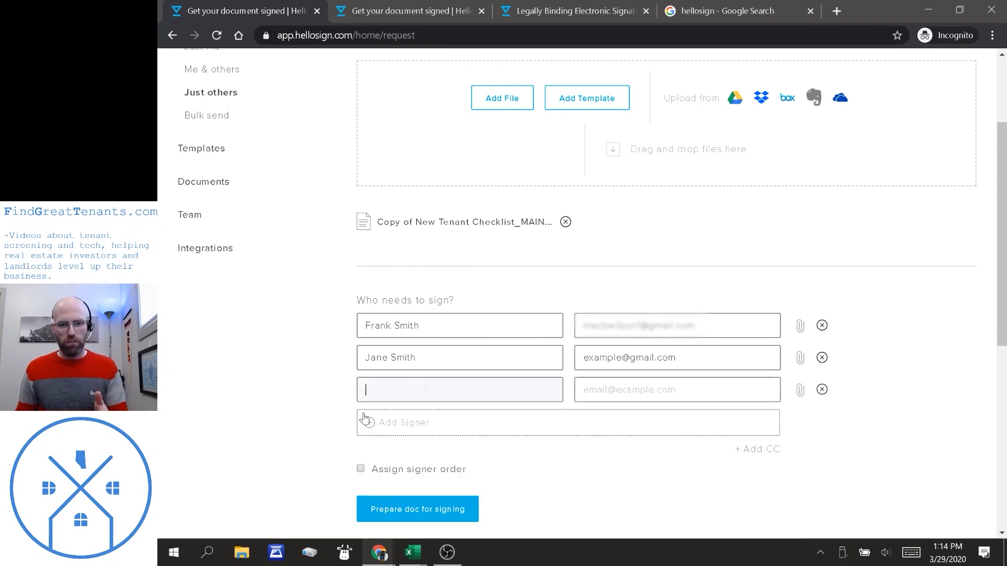
click(823, 391)
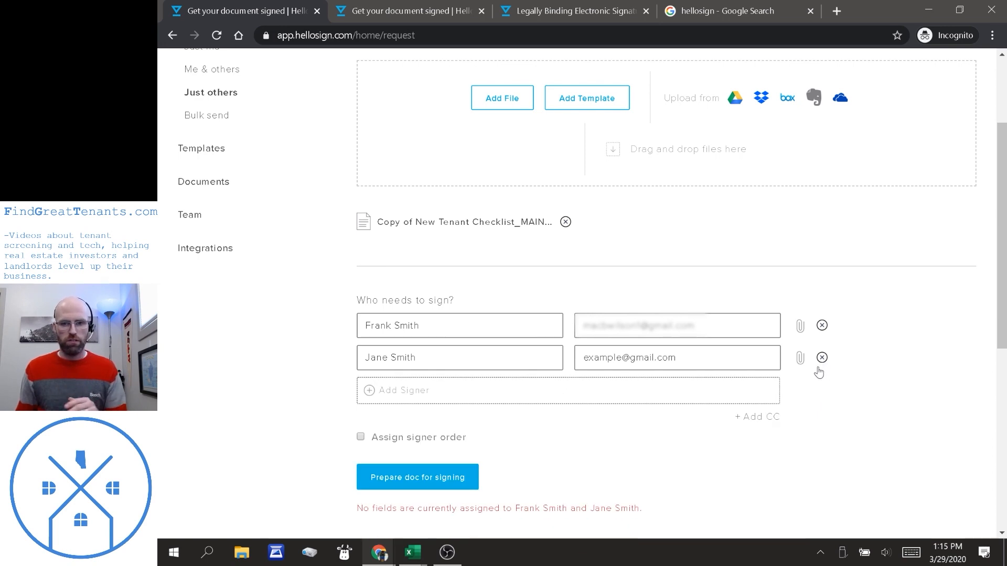
click(822, 358)
scroll(849, 393, up, 3)
scroll(858, 401, down, 4)
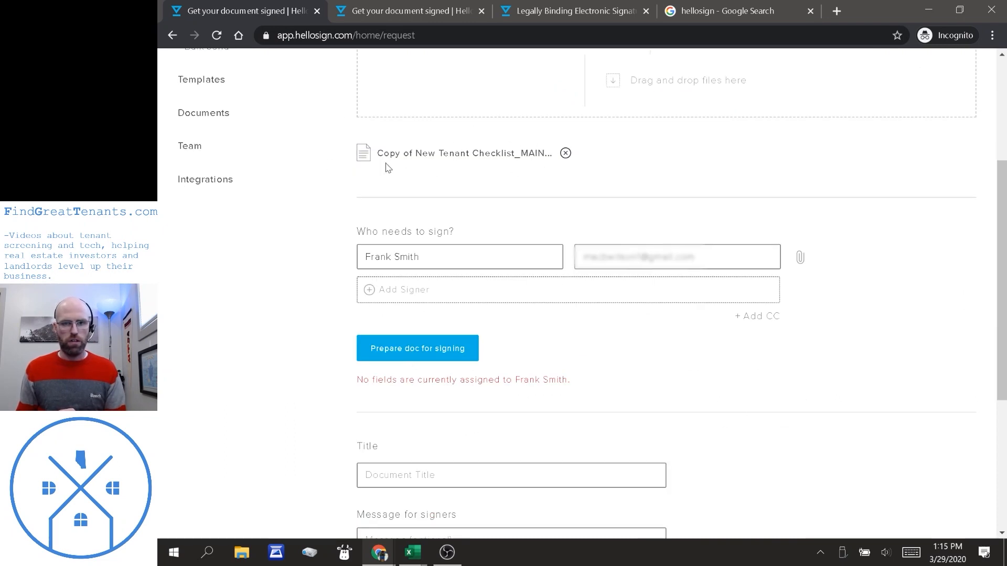
Open the tenant checklist in the field editor and scroll through its preview.
click(418, 356)
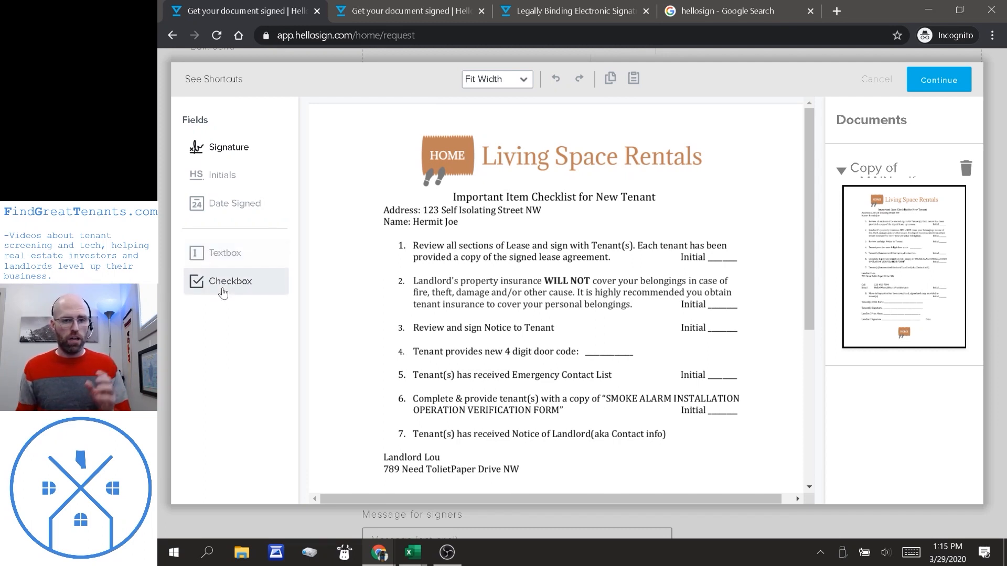
scroll(497, 194, down, 5)
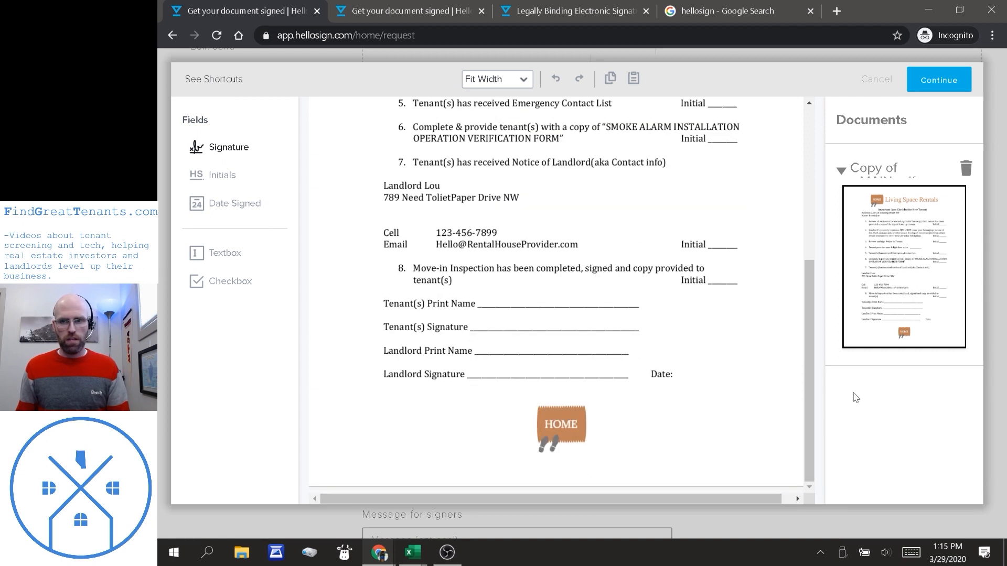
scroll(655, 367, up, 5)
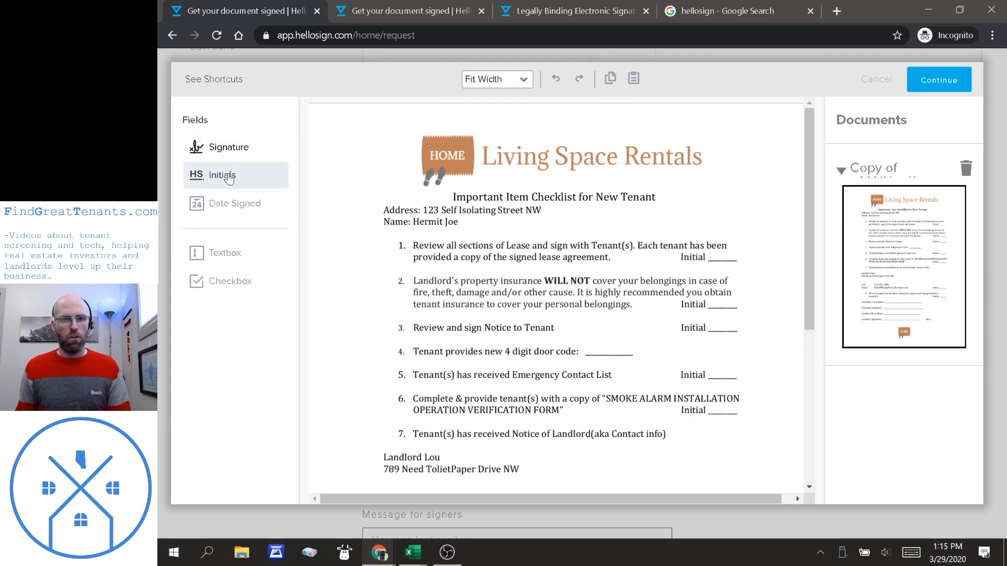
Place an Initials field on item 1, try filling it as Me (now), then undo that.
click(228, 179)
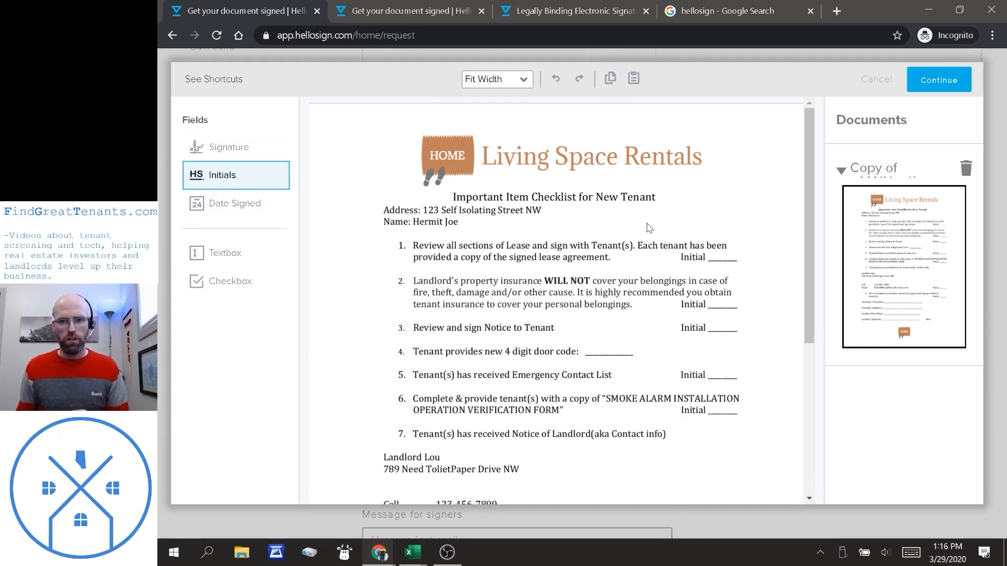
click(710, 257)
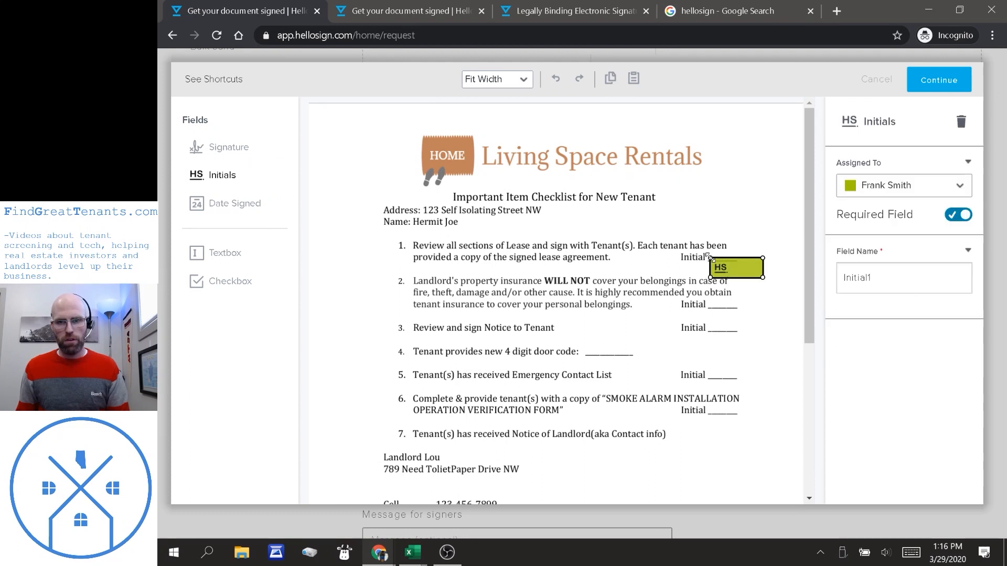
drag(736, 273, 744, 258)
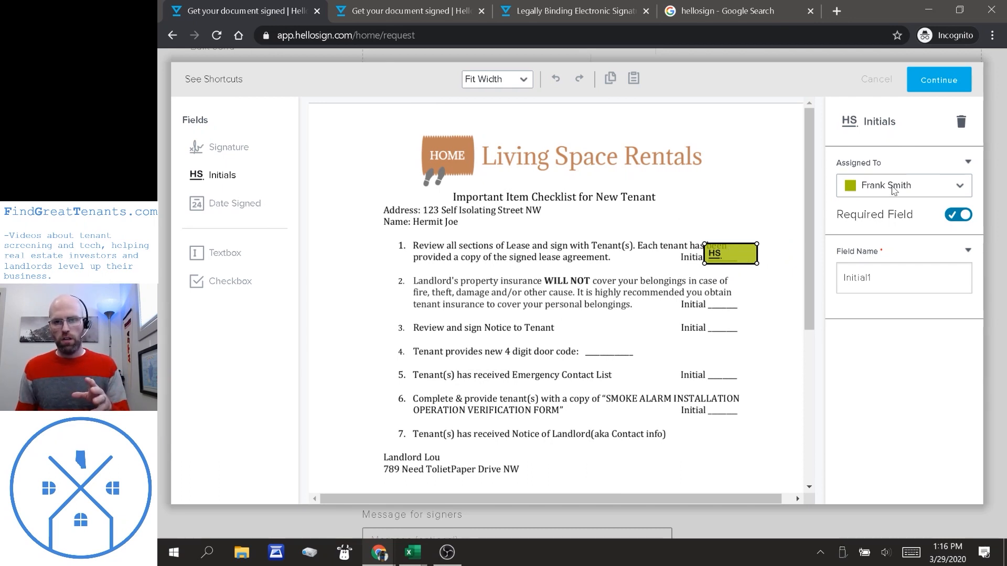
click(893, 188)
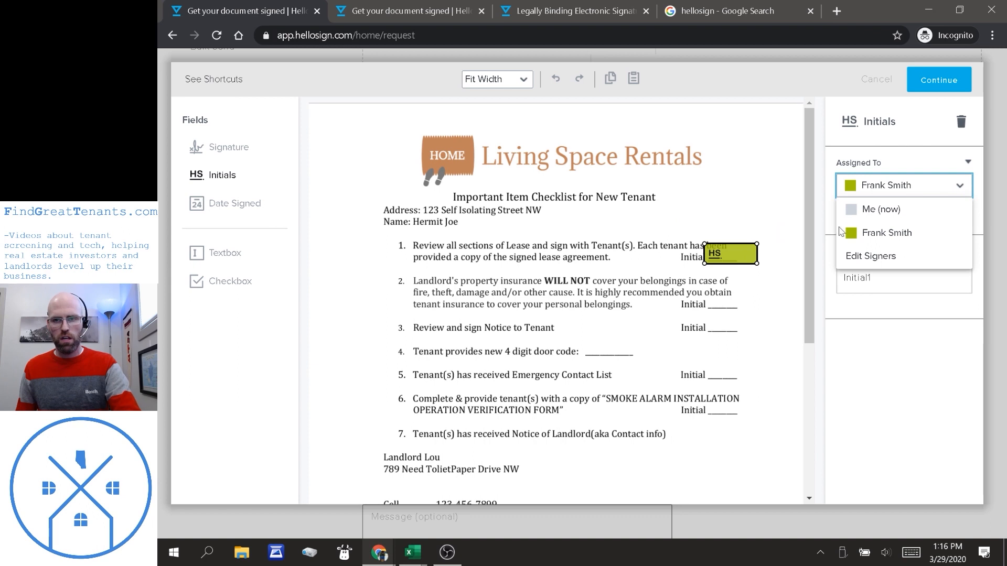
click(875, 211)
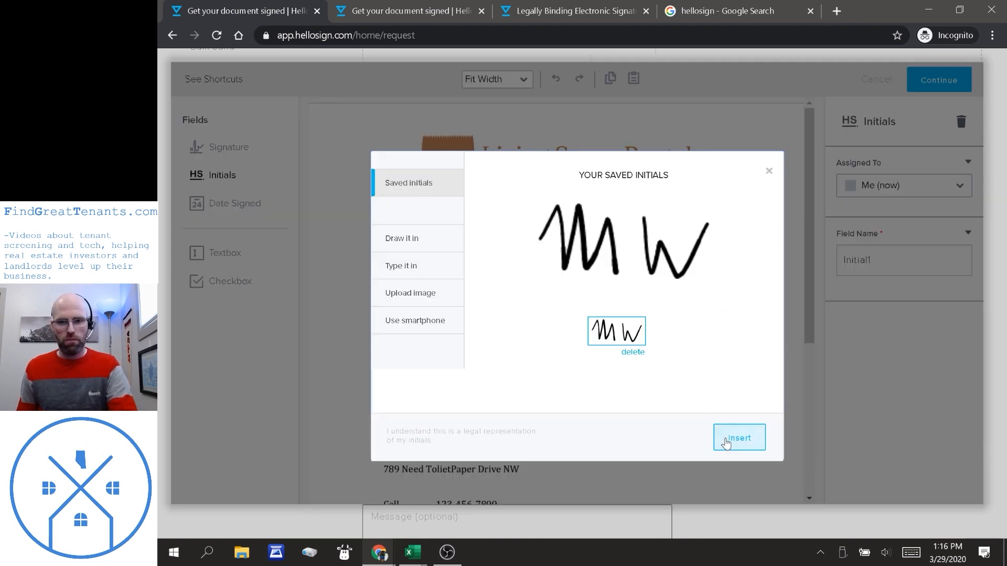
click(726, 443)
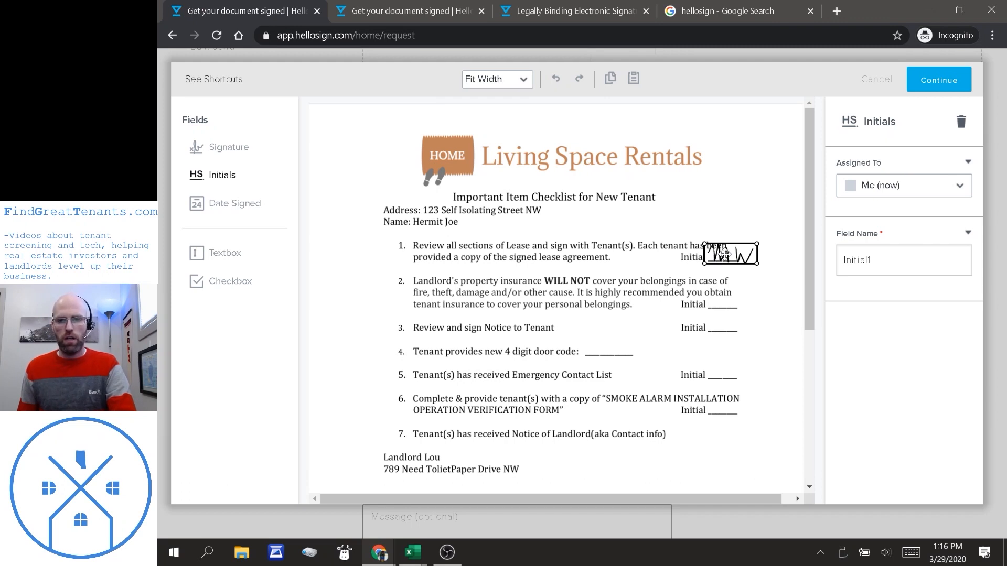
key(Delete)
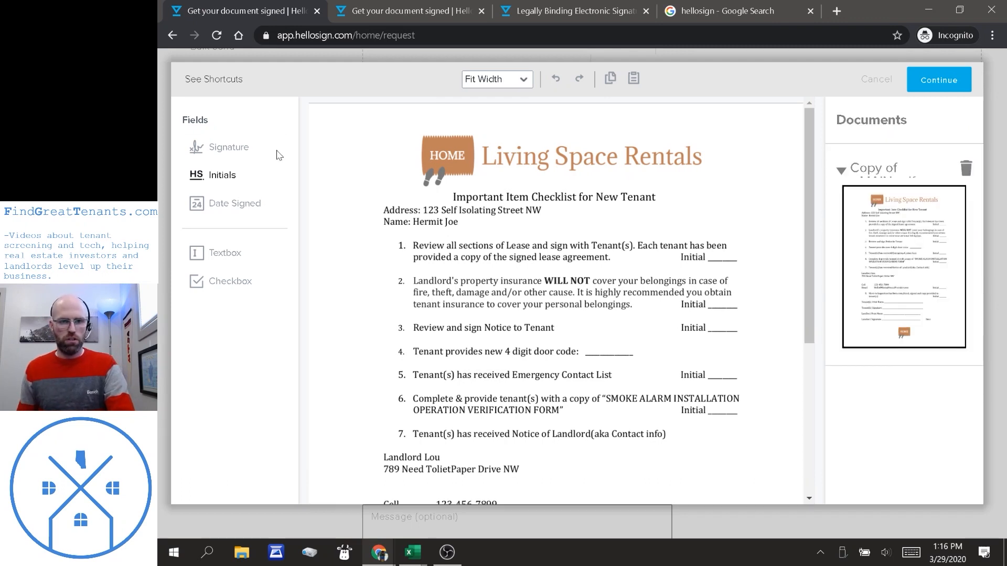
key(ctrl+z)
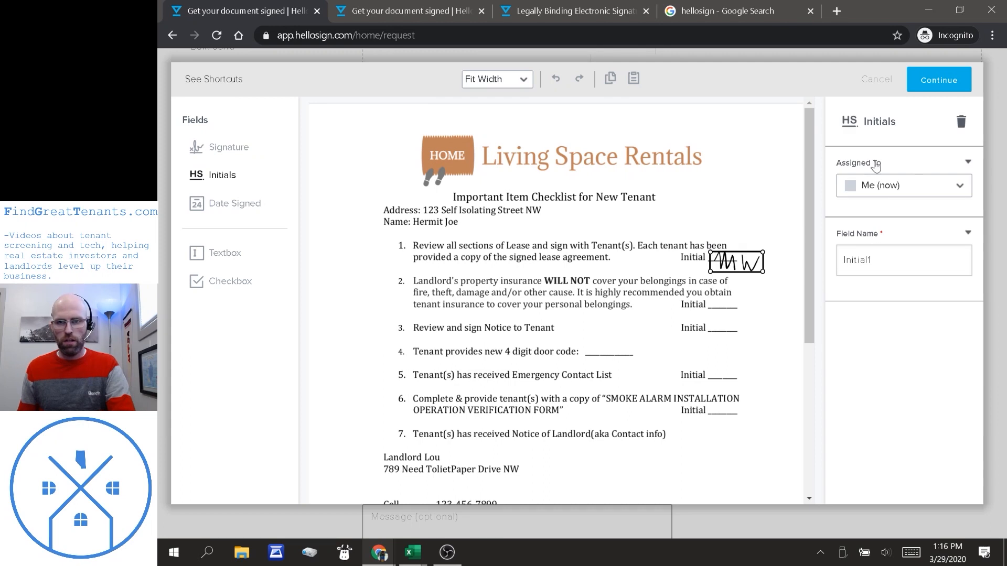
Reassign the Initial1 field to the tenant signer and realign it on item 1's Initial line.
click(891, 190)
click(886, 233)
drag(737, 267, 729, 257)
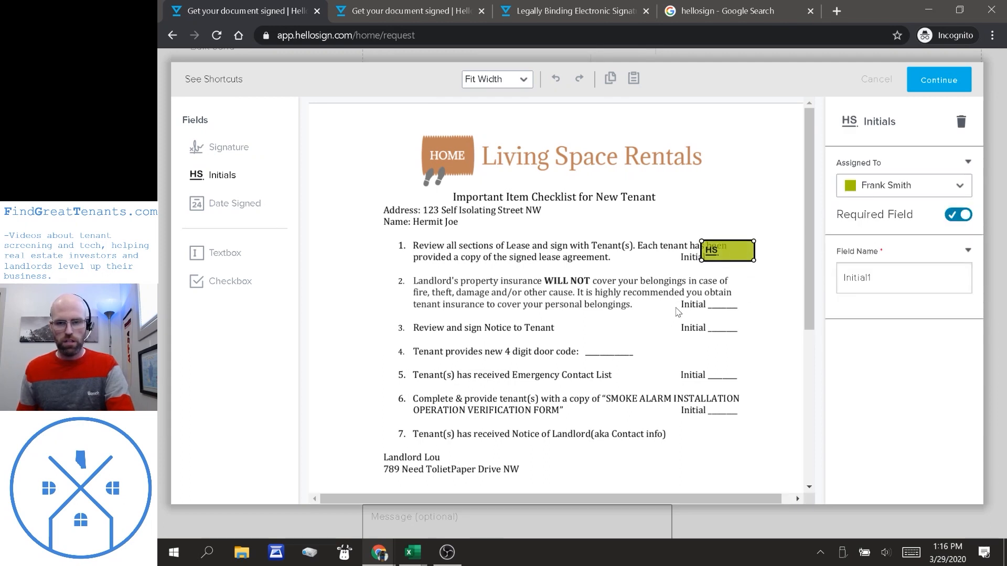
scroll(729, 262, down, 3)
scroll(524, 330, down, 1)
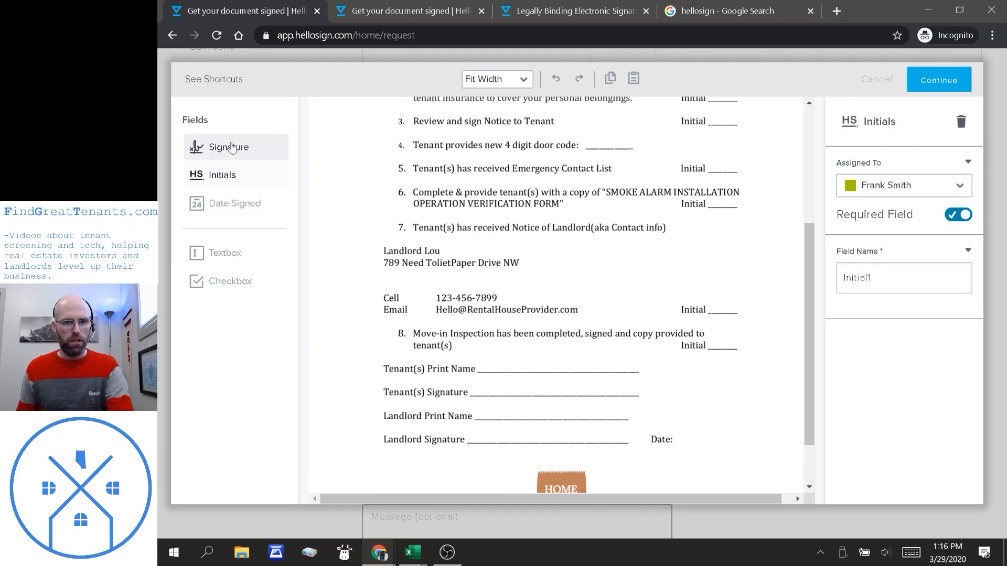
Add a signature field on the Tenant(s) Print Name line and date fields beside Date.
click(228, 147)
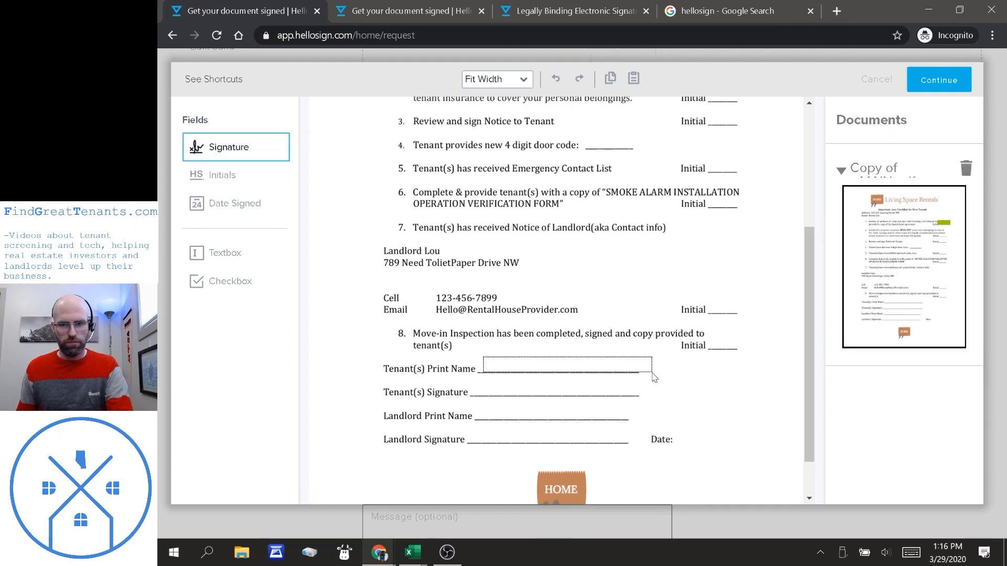
click(475, 357)
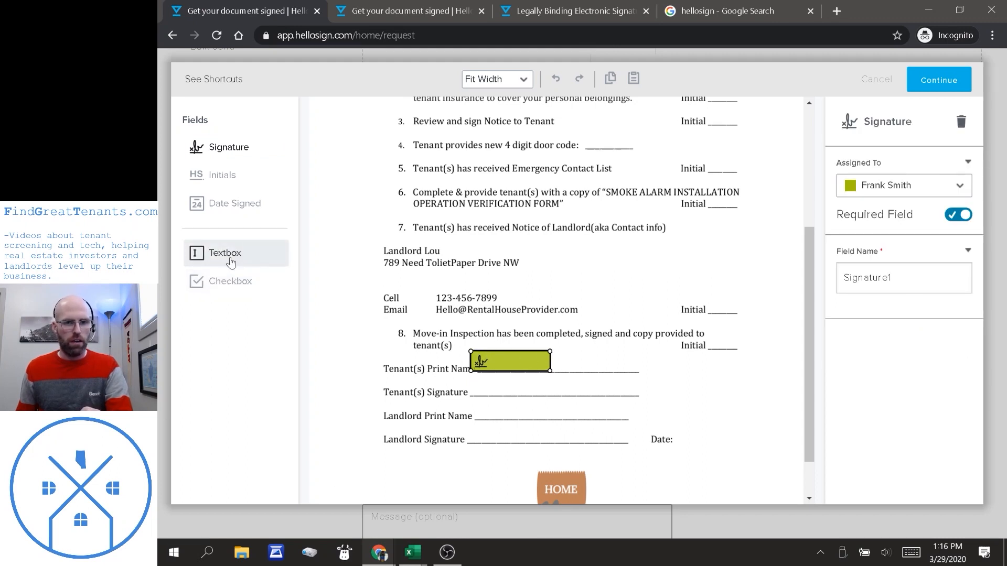
click(234, 204)
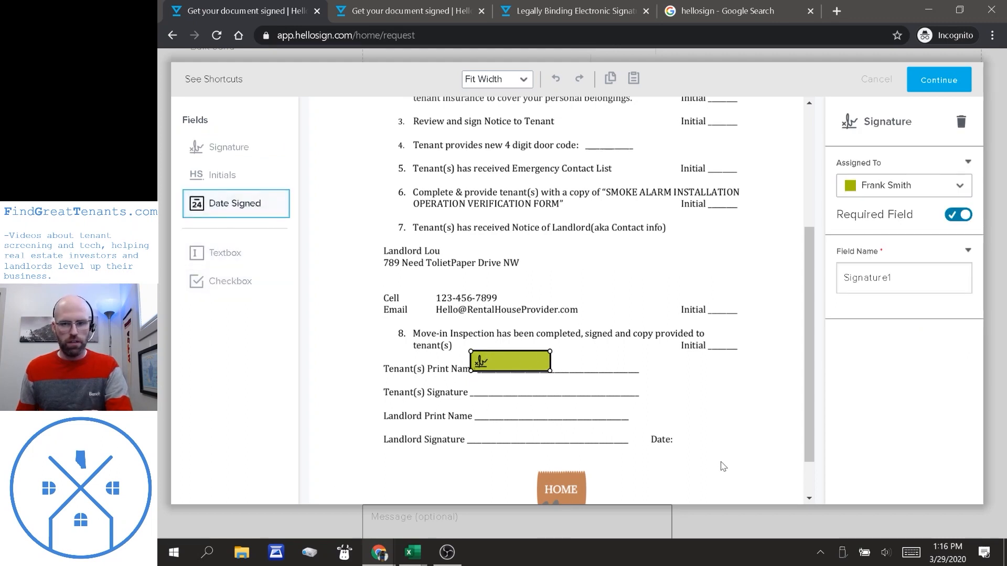
click(686, 444)
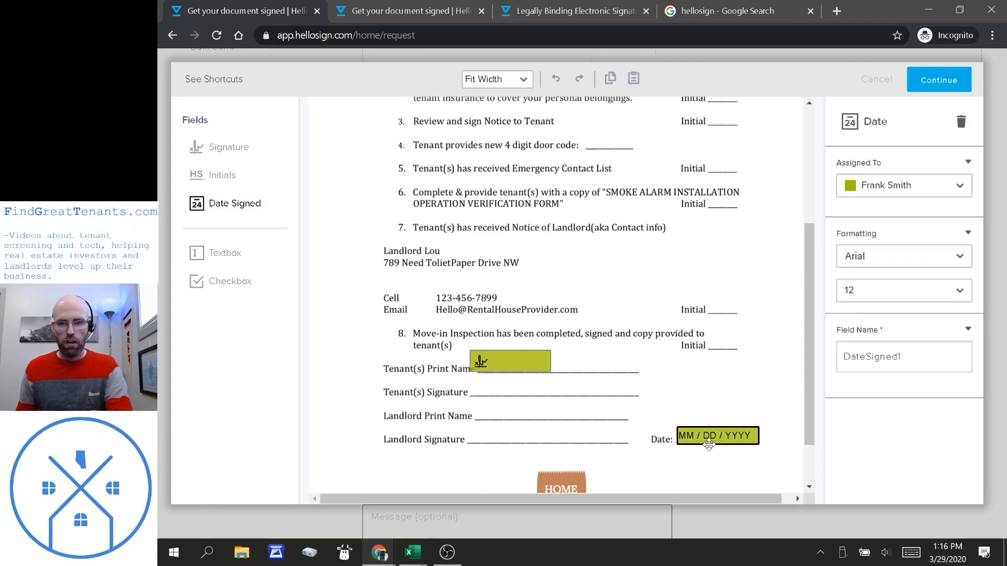
drag(694, 443, 699, 413)
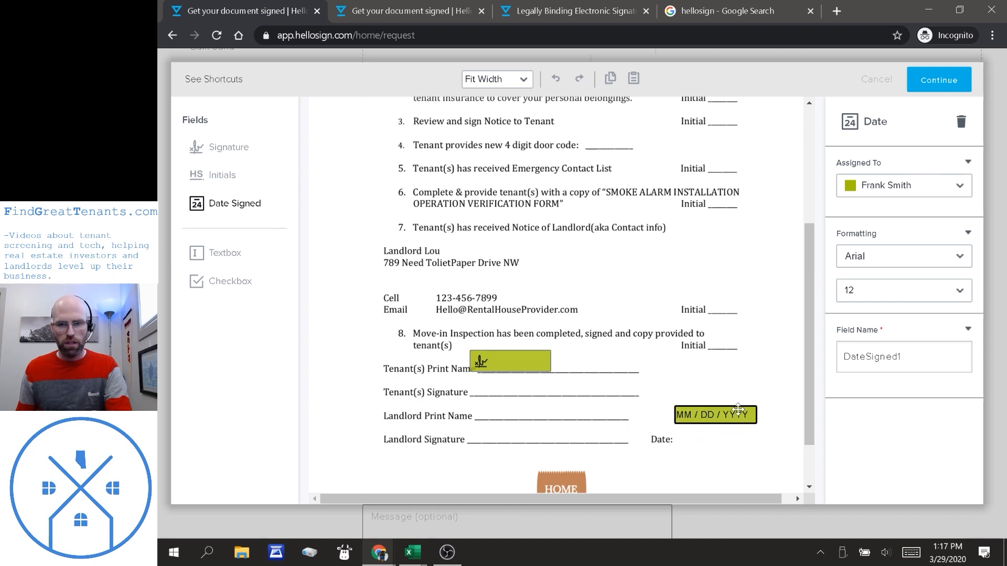
click(686, 449)
click(687, 448)
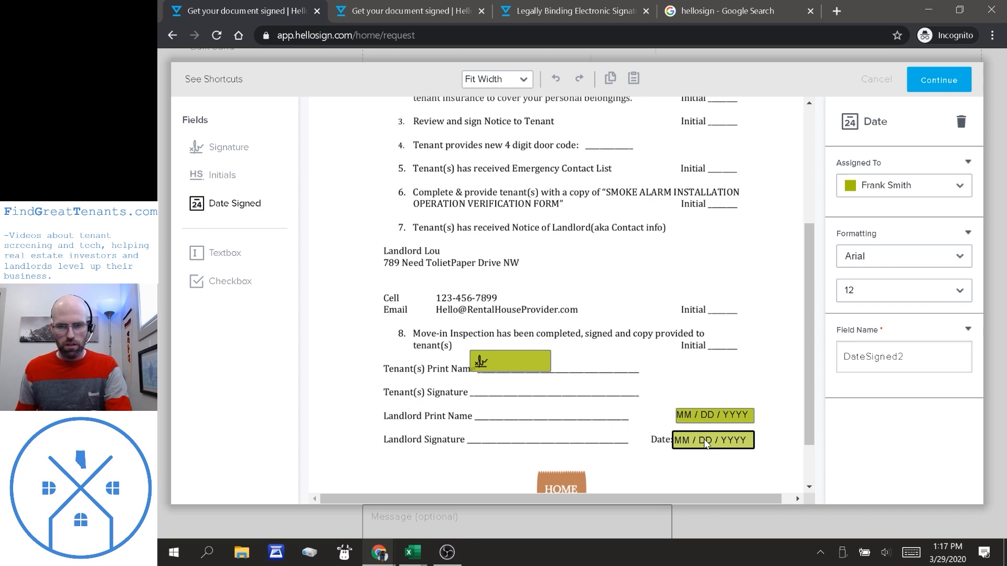
Assign the landlord's Date field to Me (now), filling it with 03 / 29 / 2020.
click(711, 415)
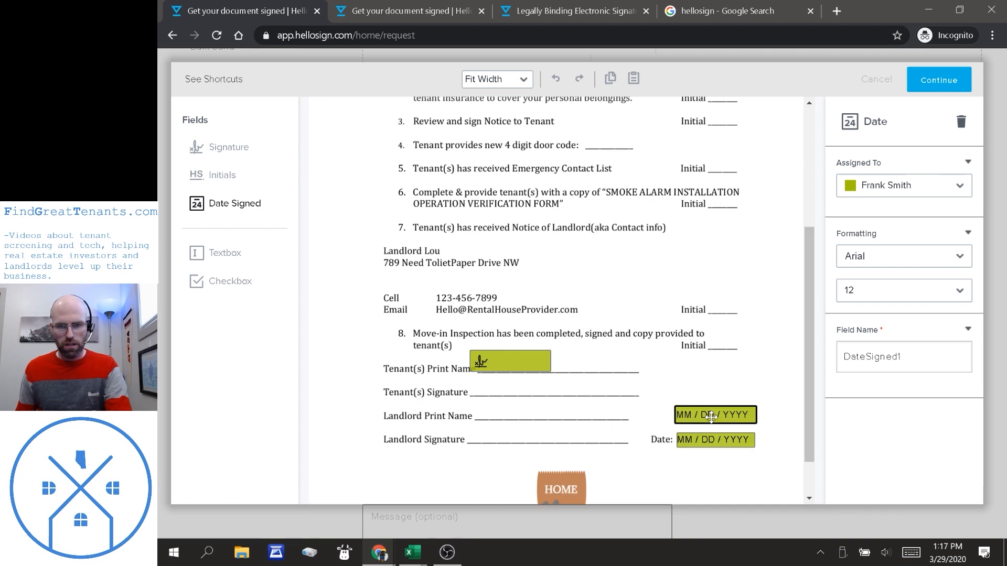
click(736, 443)
click(903, 188)
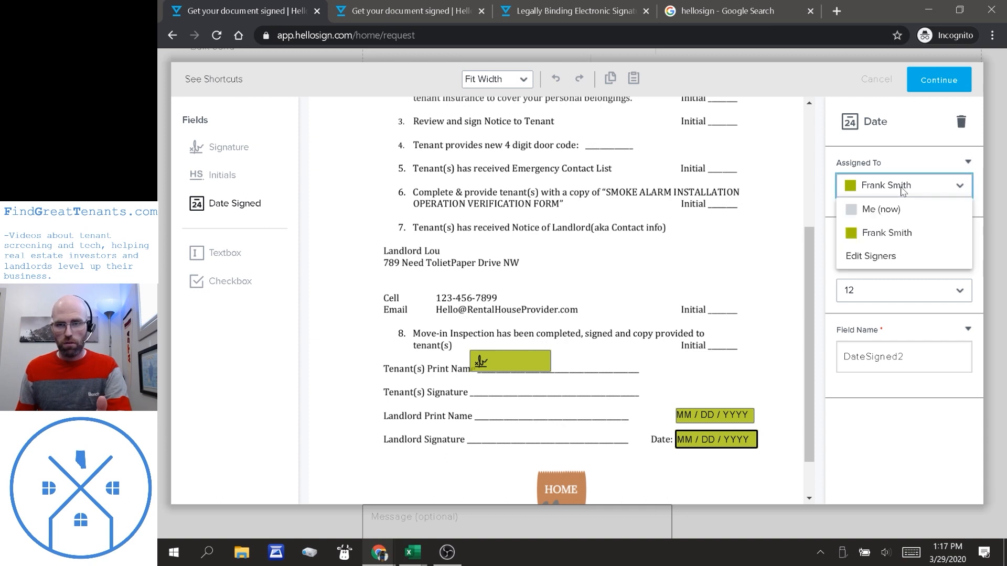
click(890, 210)
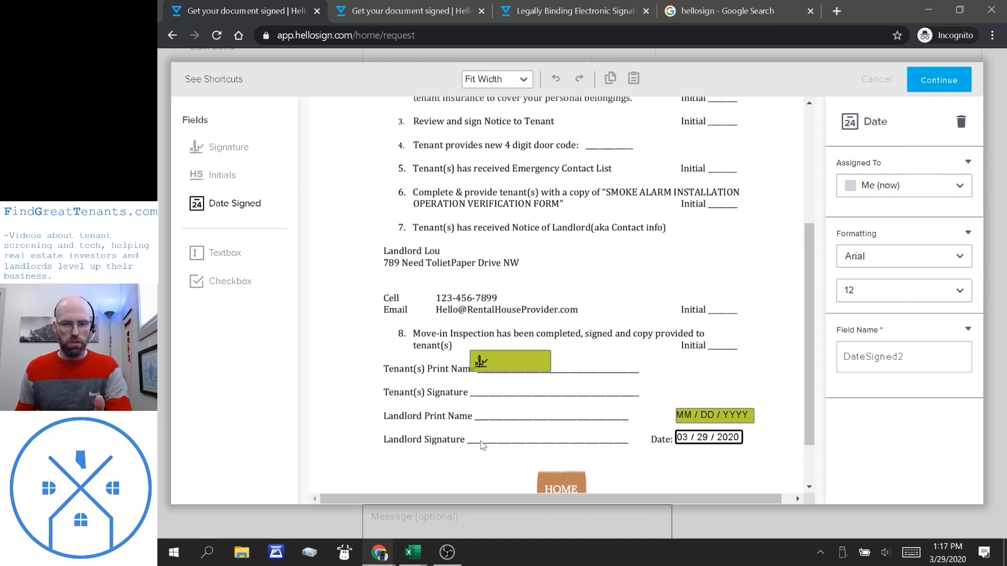
click(481, 441)
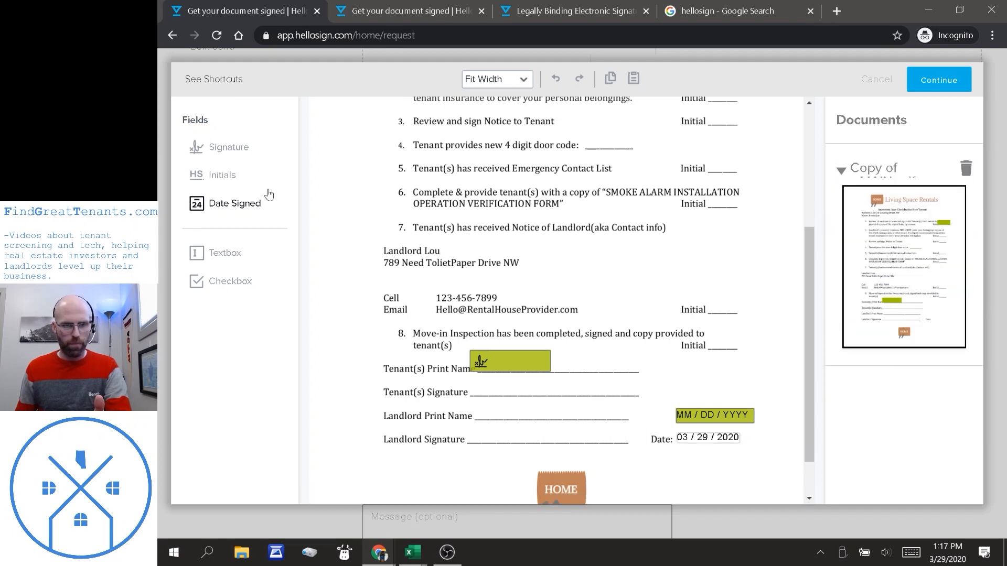
Place a Signature field on the Landlord Signature line and assign it to Me (now).
click(230, 148)
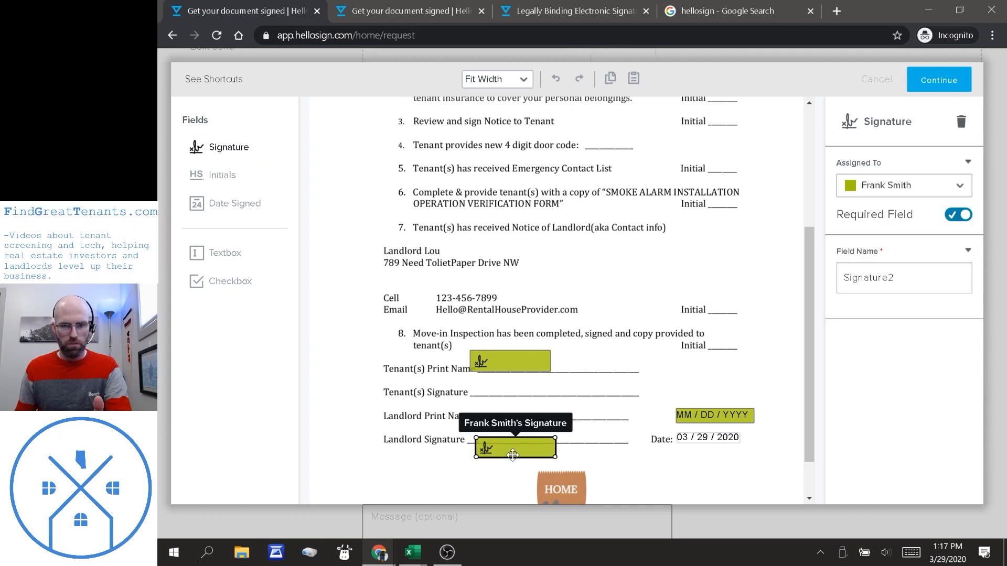
drag(511, 451, 515, 438)
click(913, 187)
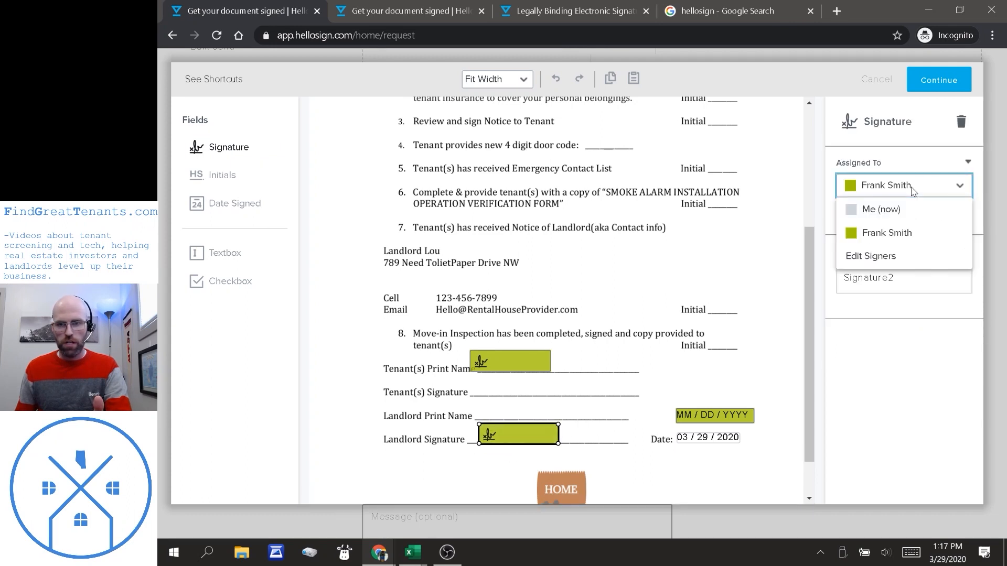
click(880, 209)
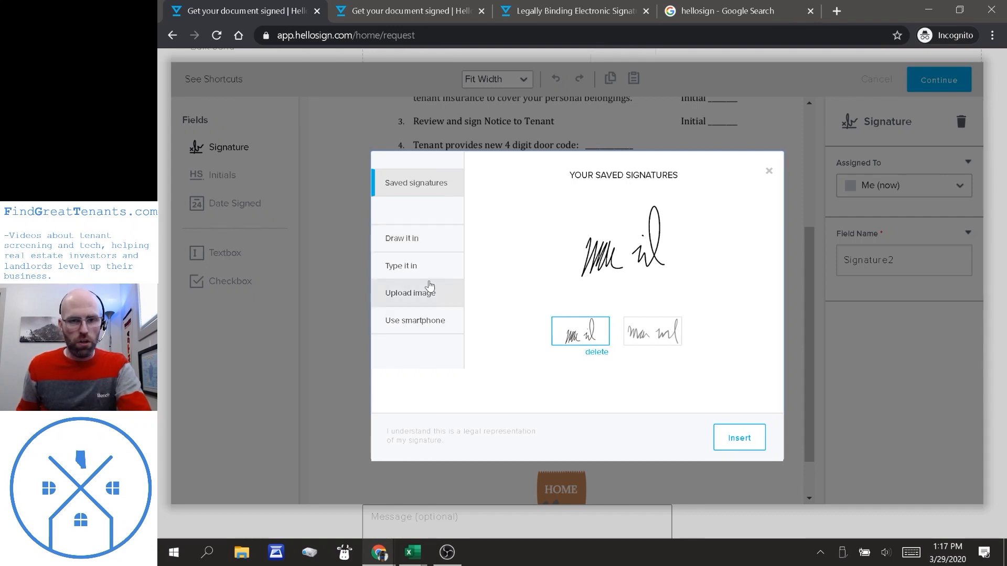
Insert my saved signature into the Landlord Signature field after viewing the smartphone option.
click(415, 329)
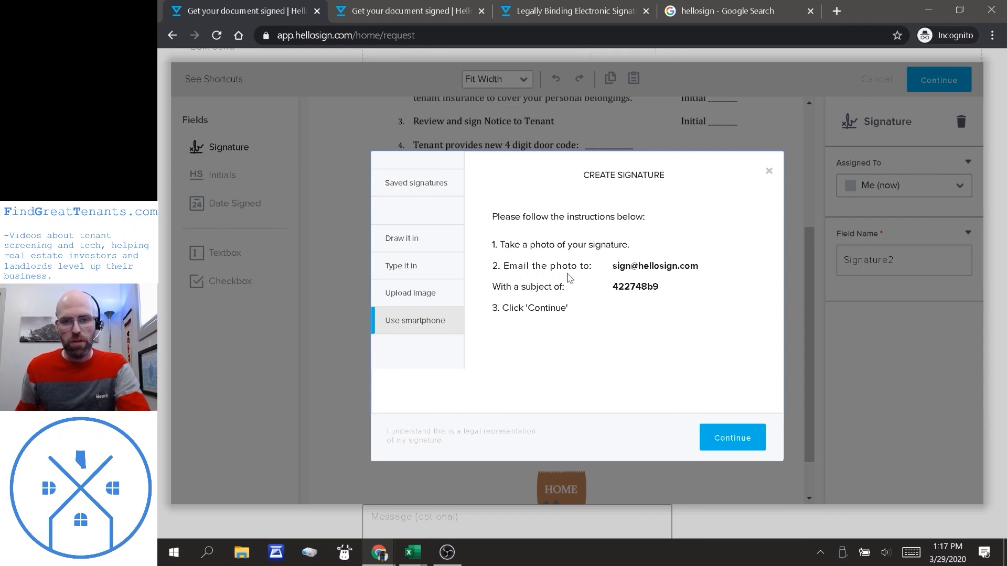
drag(657, 292, 612, 292)
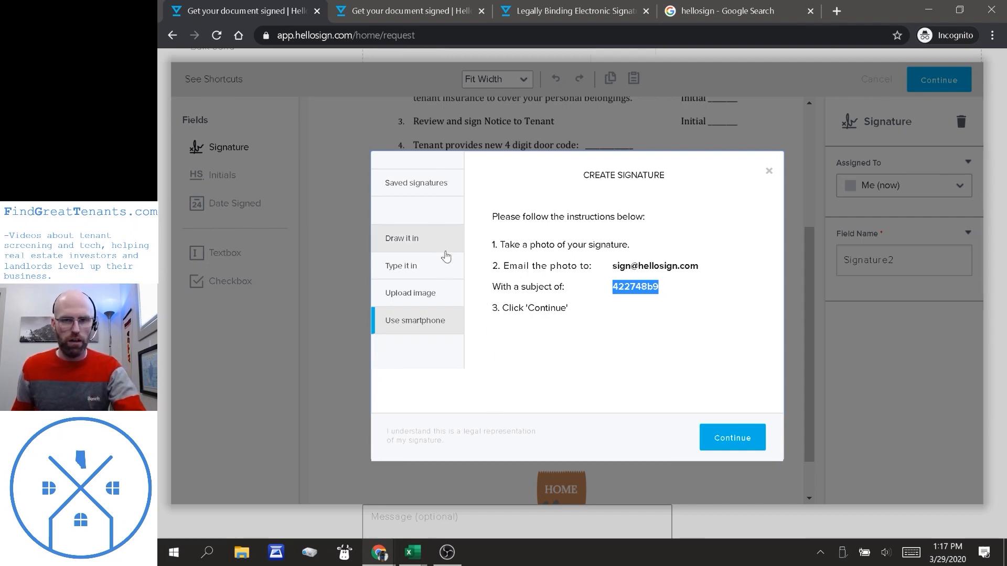
click(425, 190)
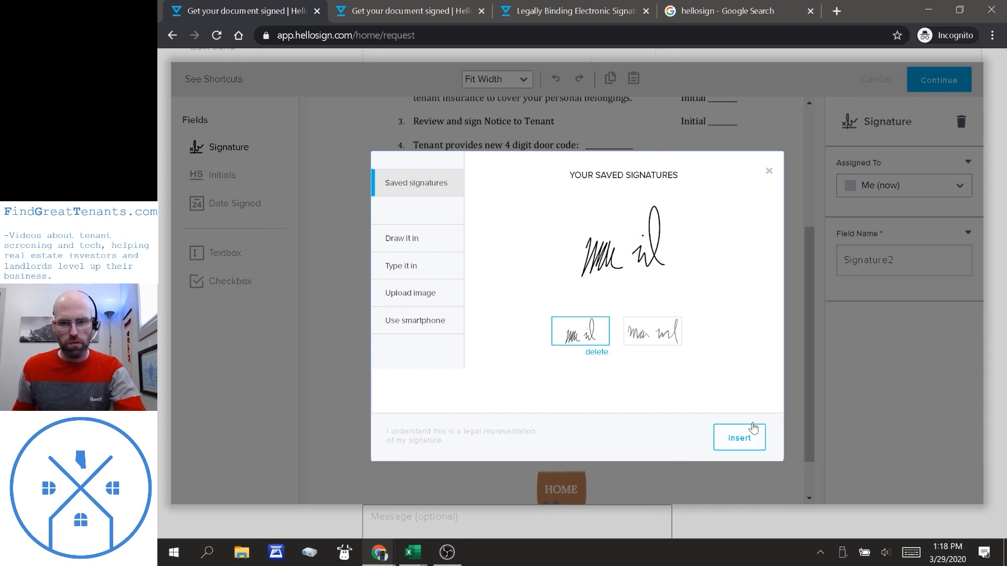
click(742, 438)
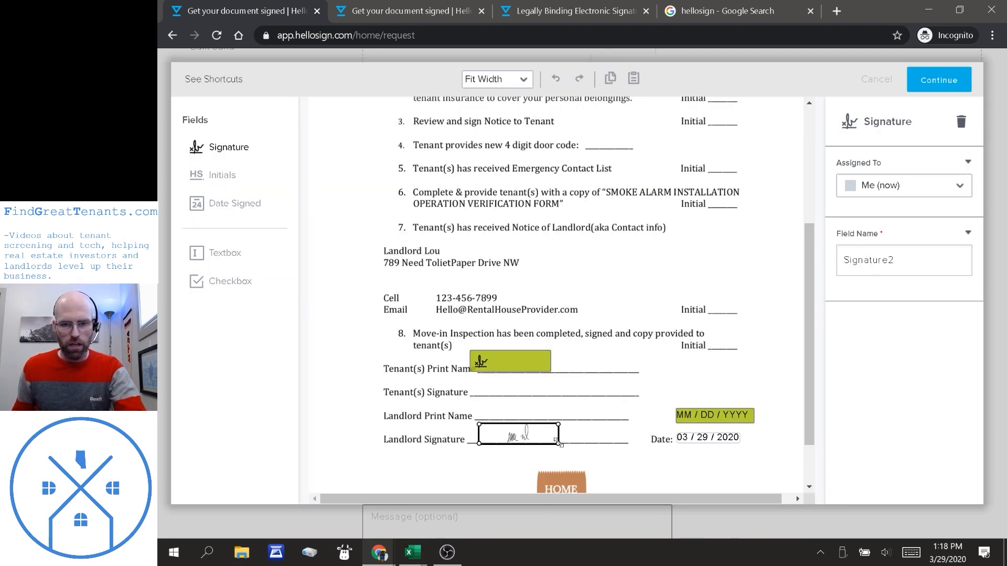
Enlarge and raise the landlord signature, then place the tenant signature field on Tenant(s) Signature.
drag(558, 443, 593, 459)
drag(504, 450, 505, 435)
click(446, 482)
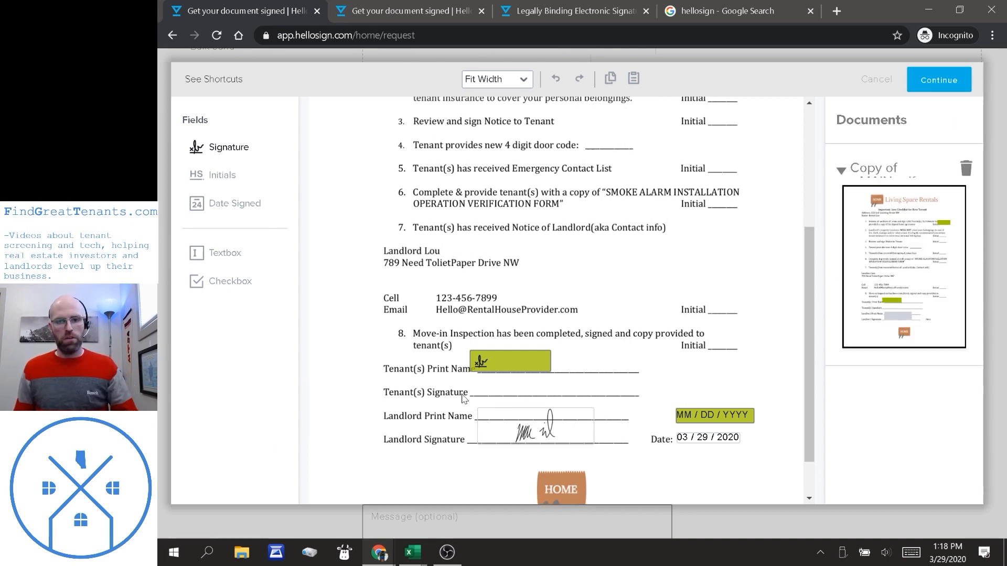
click(509, 362)
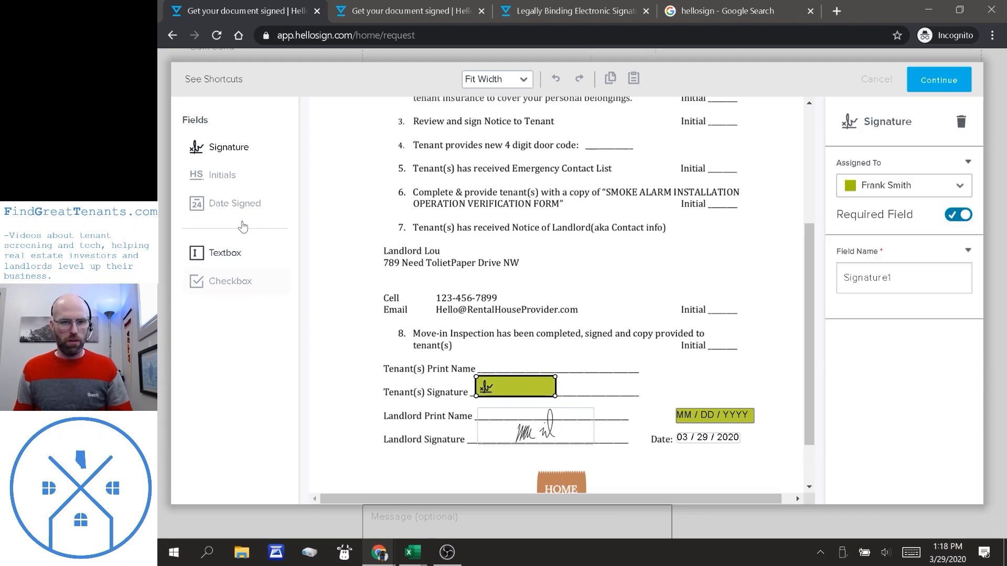
click(221, 252)
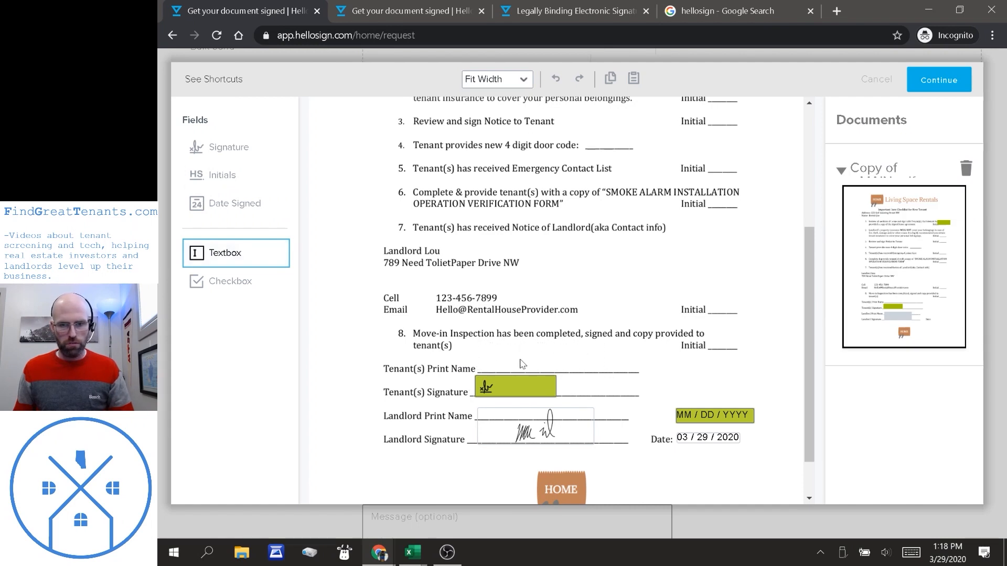
Place a widened 16-point text field on the Tenant(s) Print Name line.
click(491, 360)
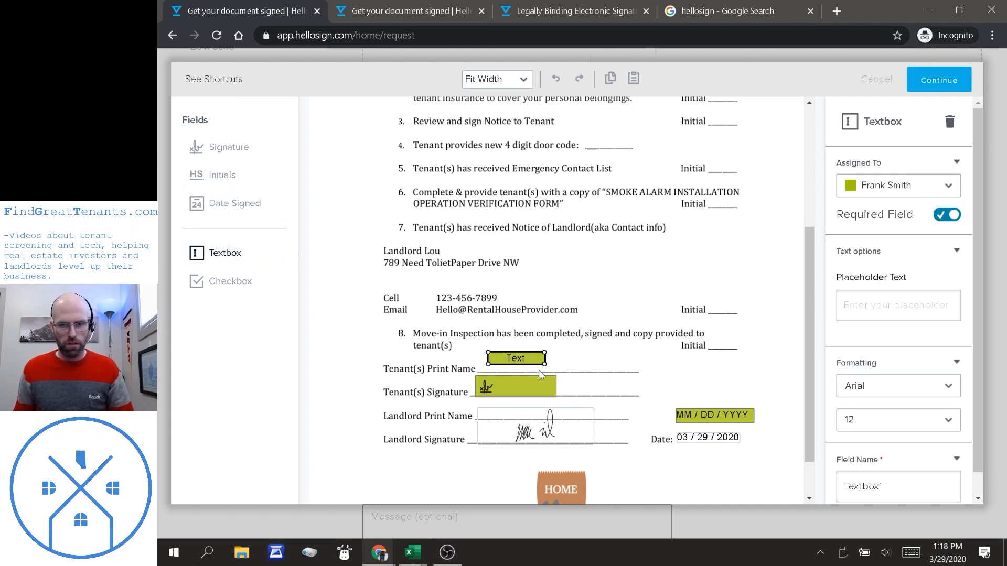
drag(568, 366, 615, 367)
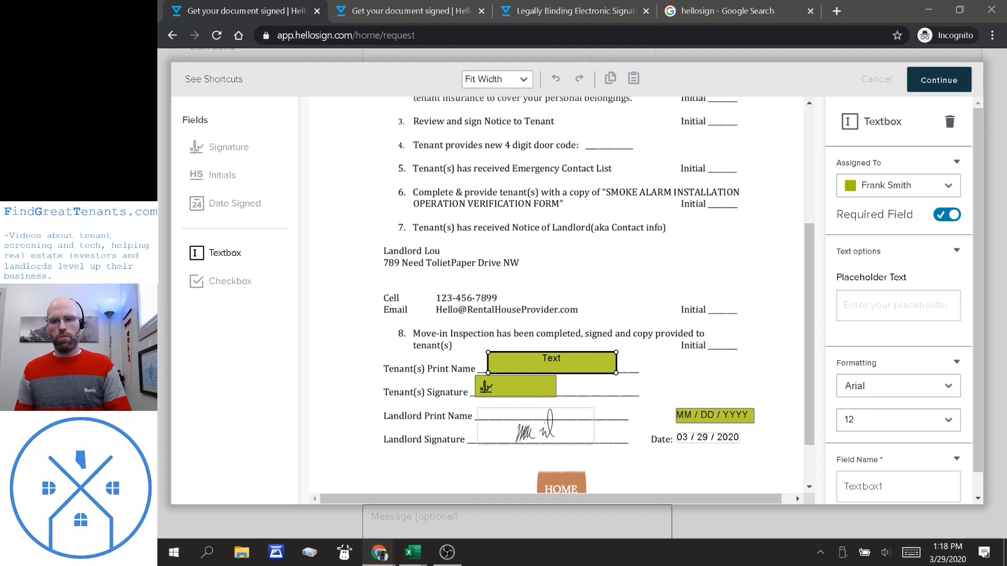
scroll(860, 398, down, 1)
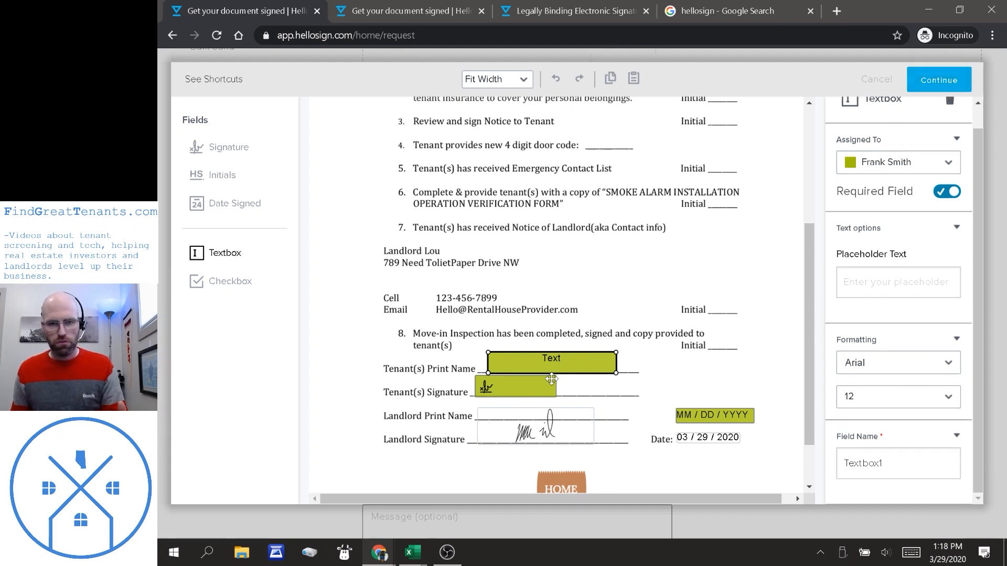
click(948, 398)
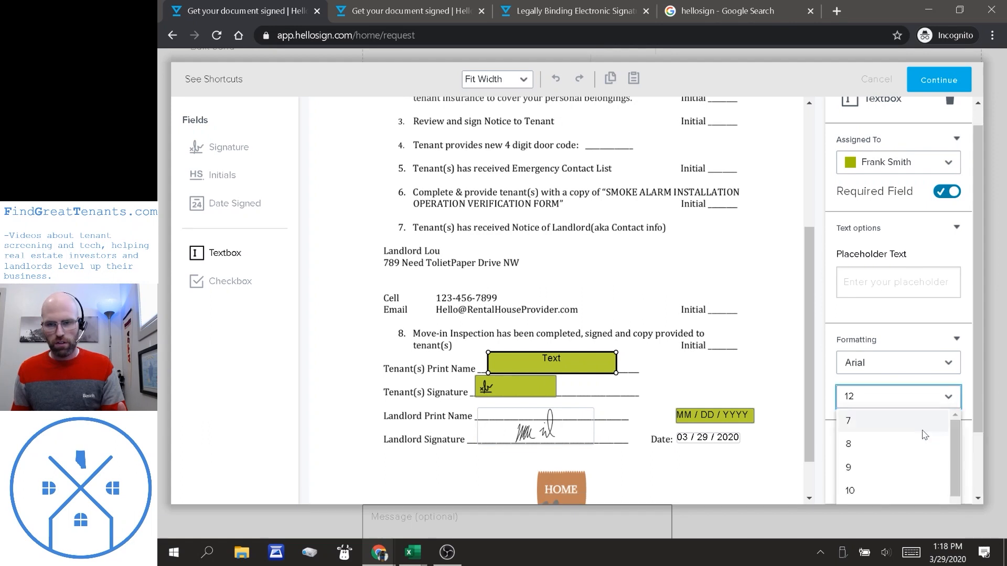
scroll(892, 472, down, 2)
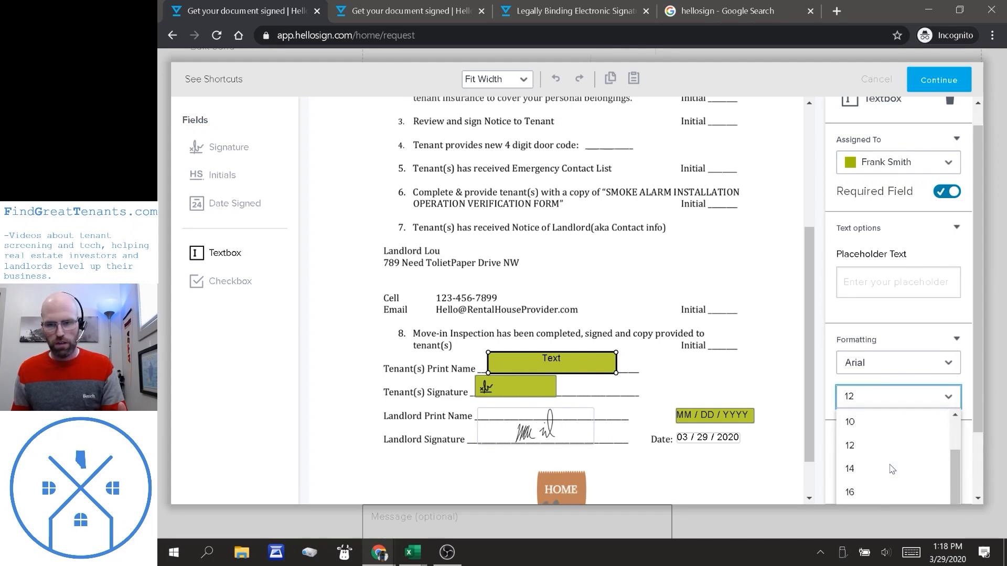
click(886, 490)
drag(620, 373, 613, 366)
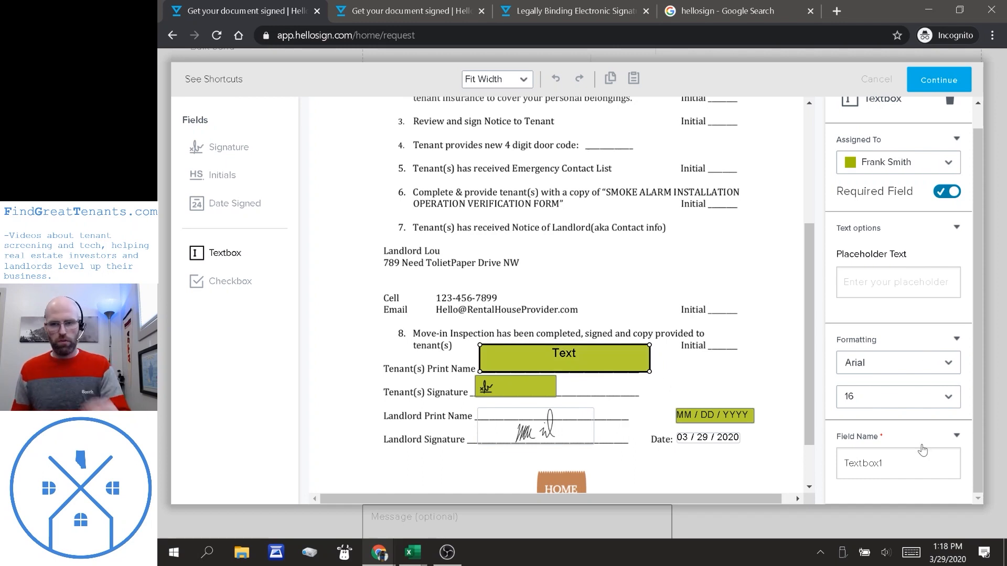
Rename the text field to Print Name and finish placing fields.
click(918, 463)
key(ctrl+a)
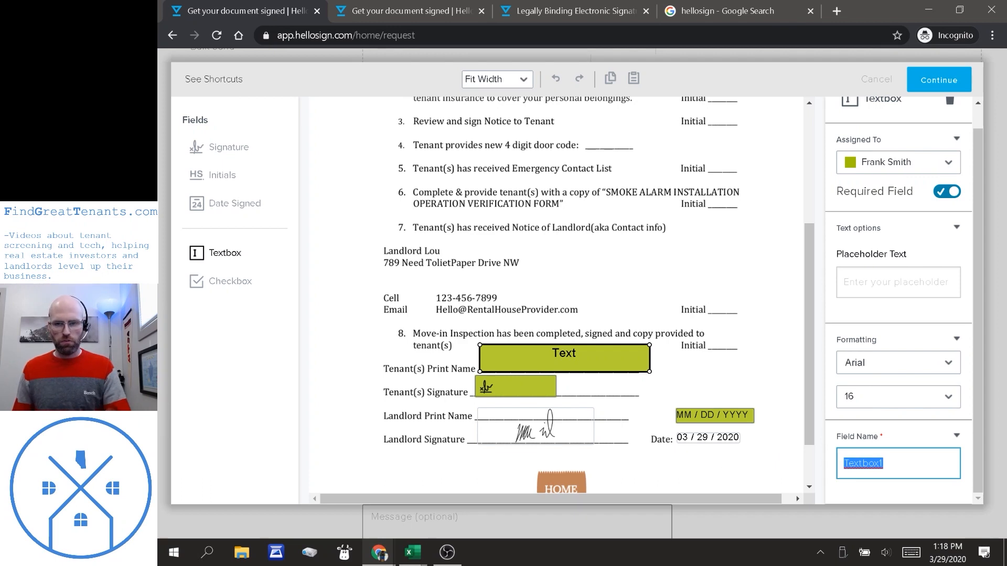
text(Print Name)
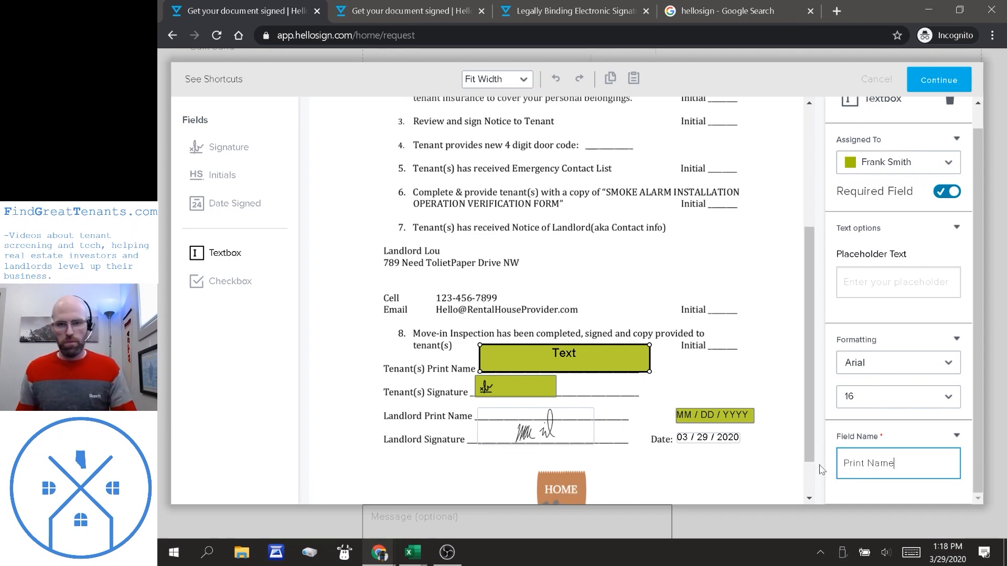
click(785, 403)
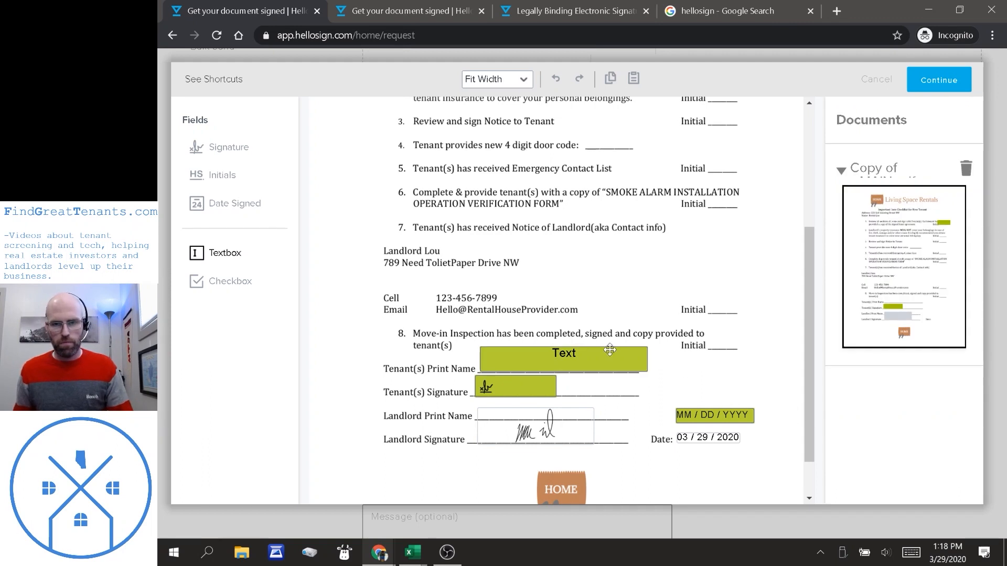
click(939, 86)
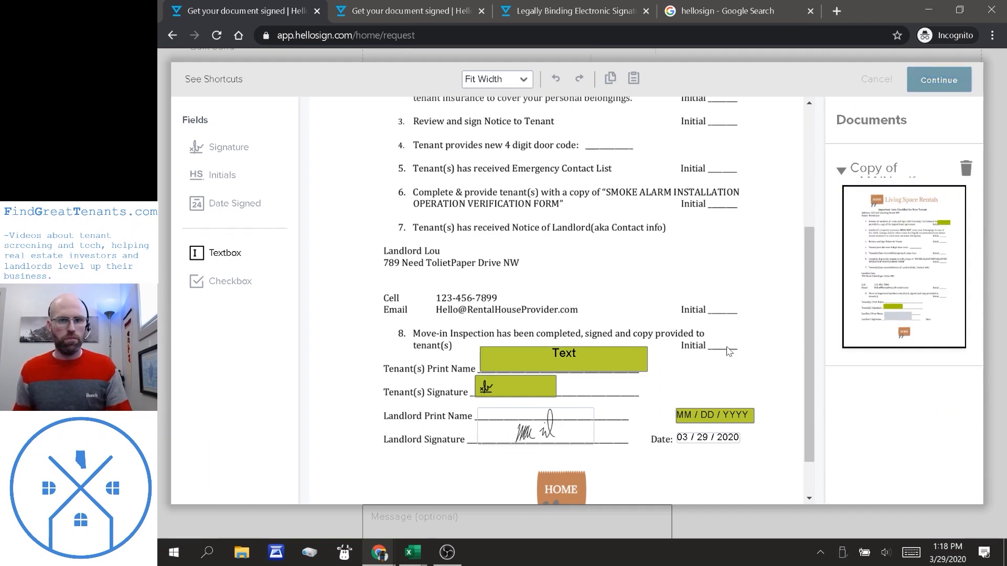
Title the request 'Tenant Document for Signature', paste the tenant message, and send it.
scroll(687, 409, down, 3)
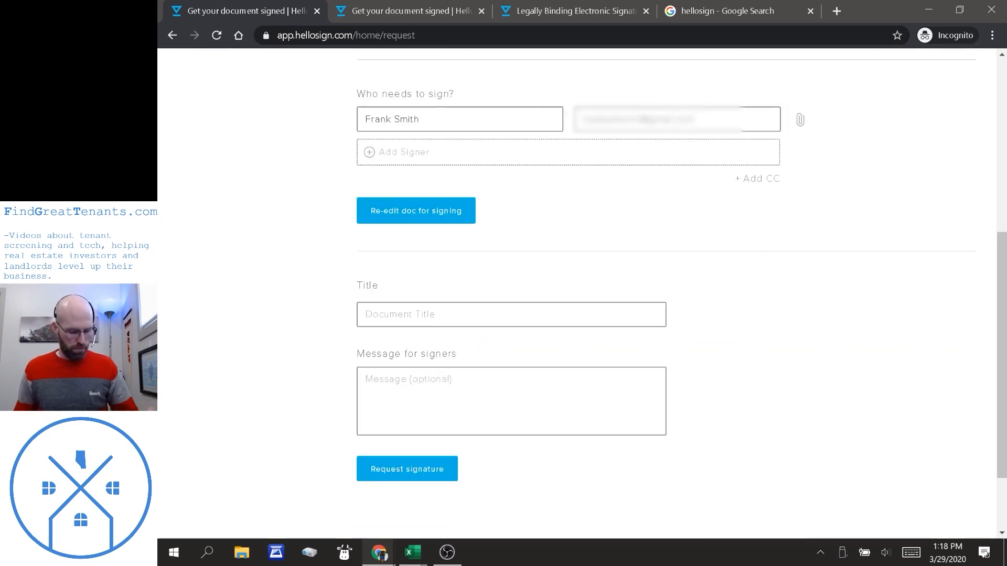
text(Tenant Document for Signature)
key(Return)
text(Hello Frank,  As discussed please sign and let me know if you have questions.  MacKenzie)
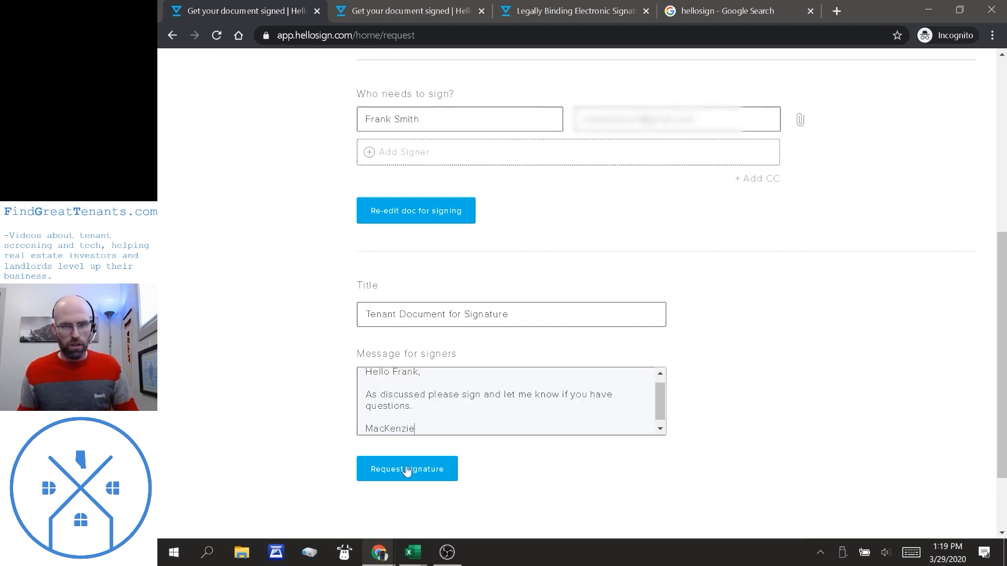
click(407, 471)
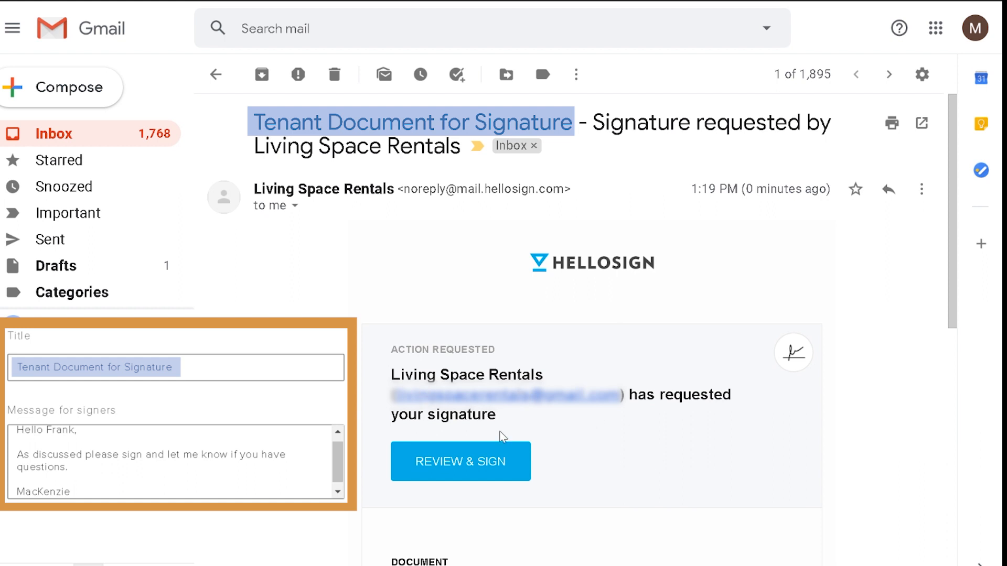
Read through the HelloSign email's message in Gmail, then open the document via REVIEW & SIGN.
scroll(603, 426, down, 3)
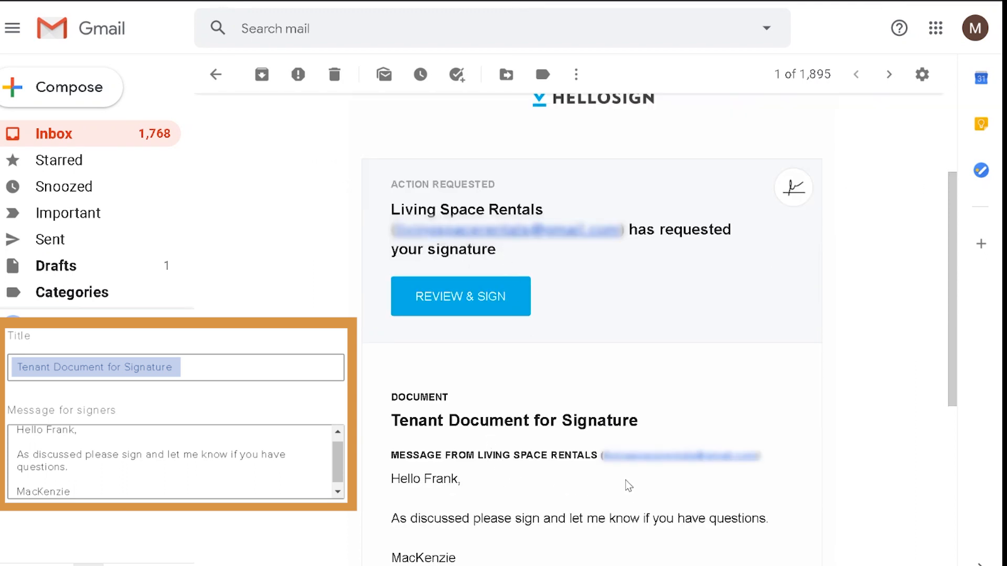
scroll(627, 483, down, 2)
drag(391, 397, 461, 397)
drag(407, 436, 775, 436)
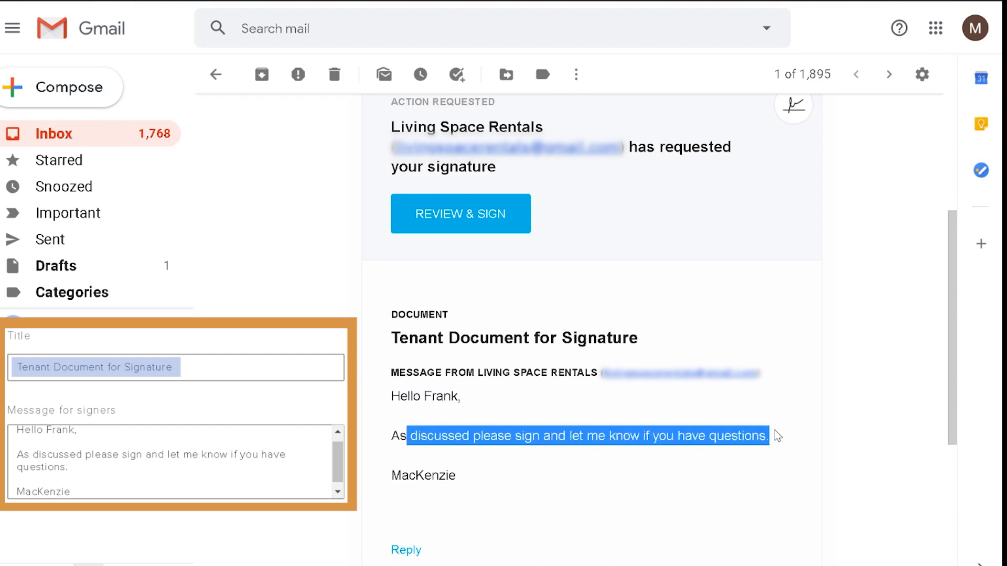
click(407, 488)
scroll(445, 326, up, 2)
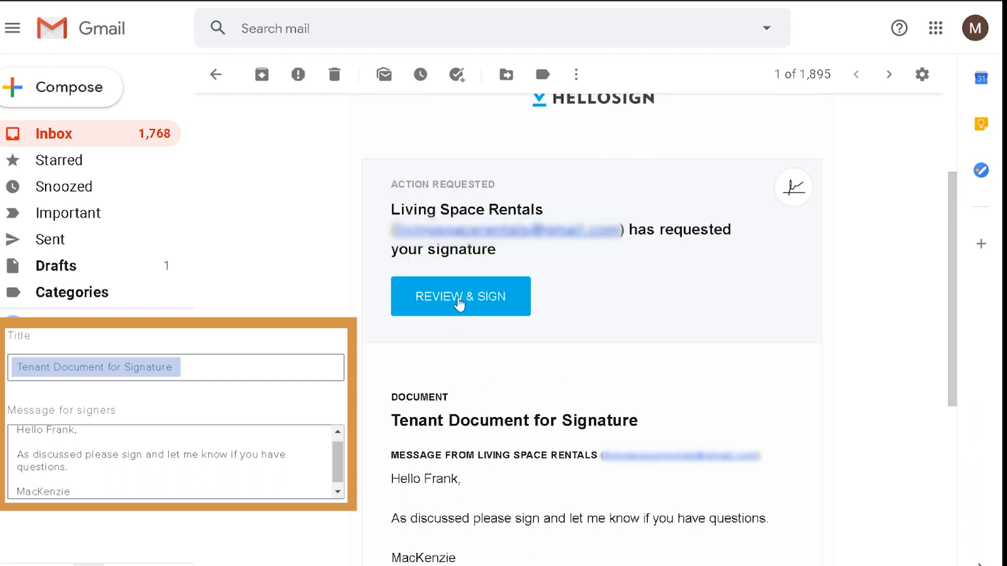
click(460, 303)
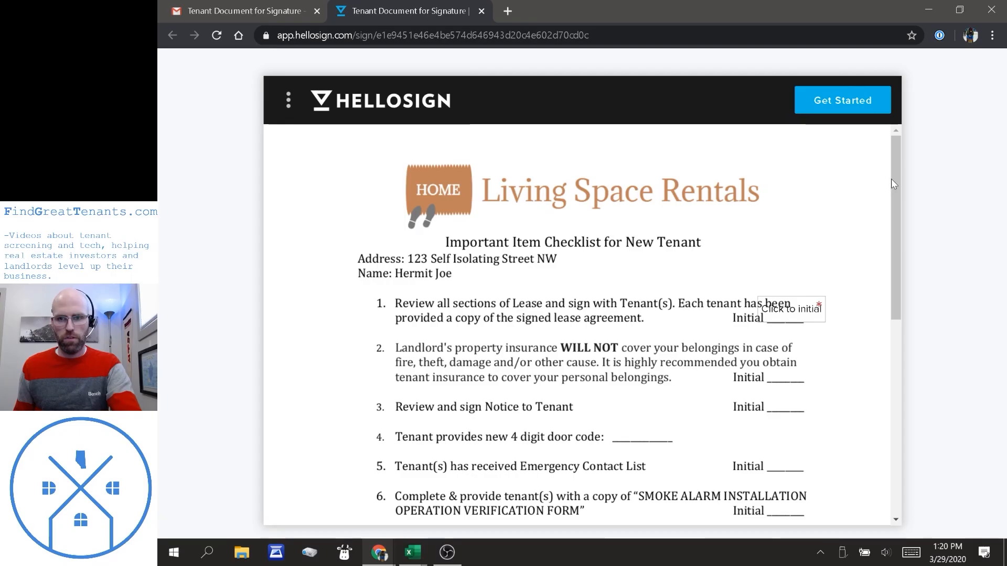
Type the tenant's initials into item 1's Initial field and insert them.
scroll(903, 222, down, 3)
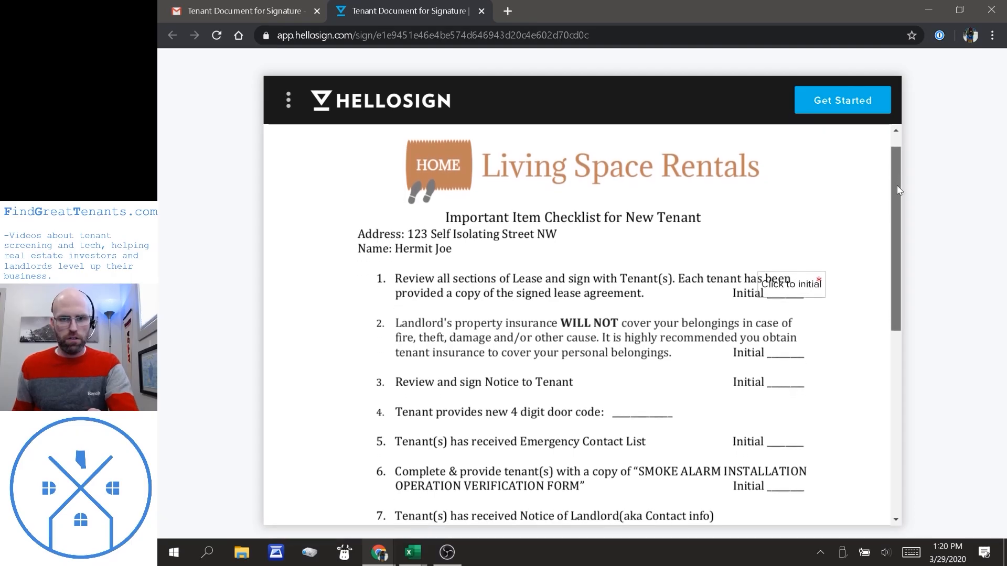
scroll(903, 222, down, 6)
scroll(928, 258, up, 2)
scroll(927, 258, up, 6)
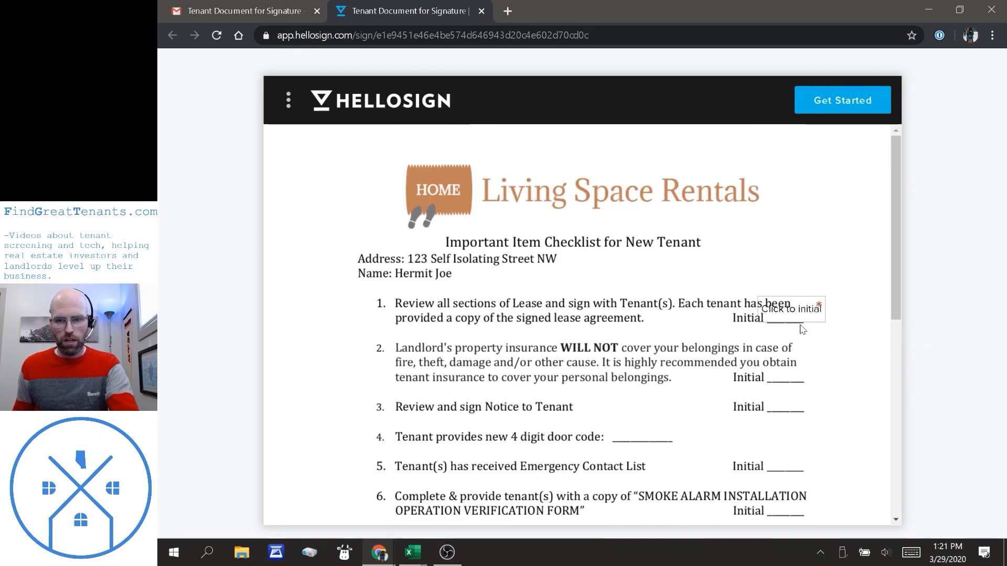
click(785, 316)
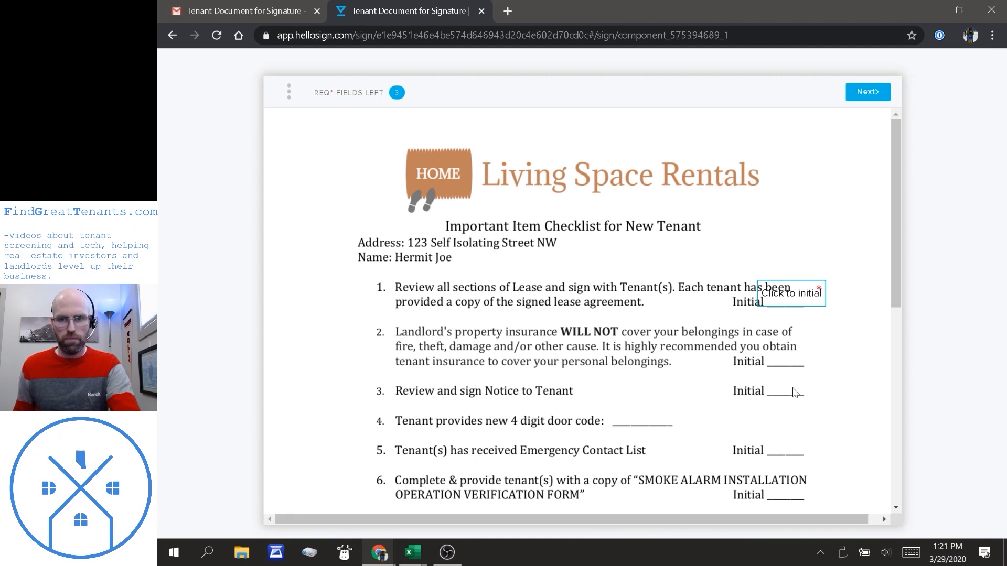
click(788, 294)
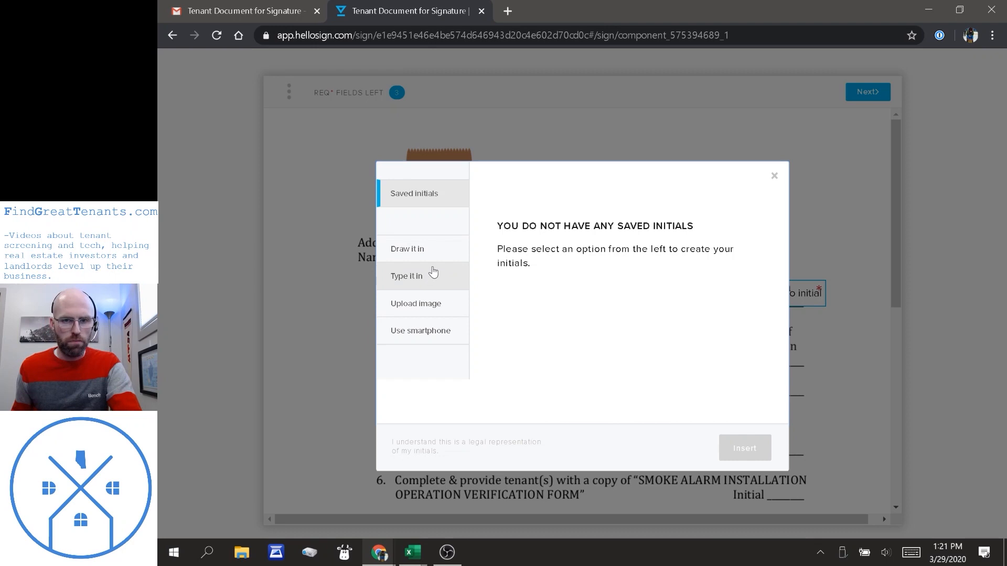
click(417, 278)
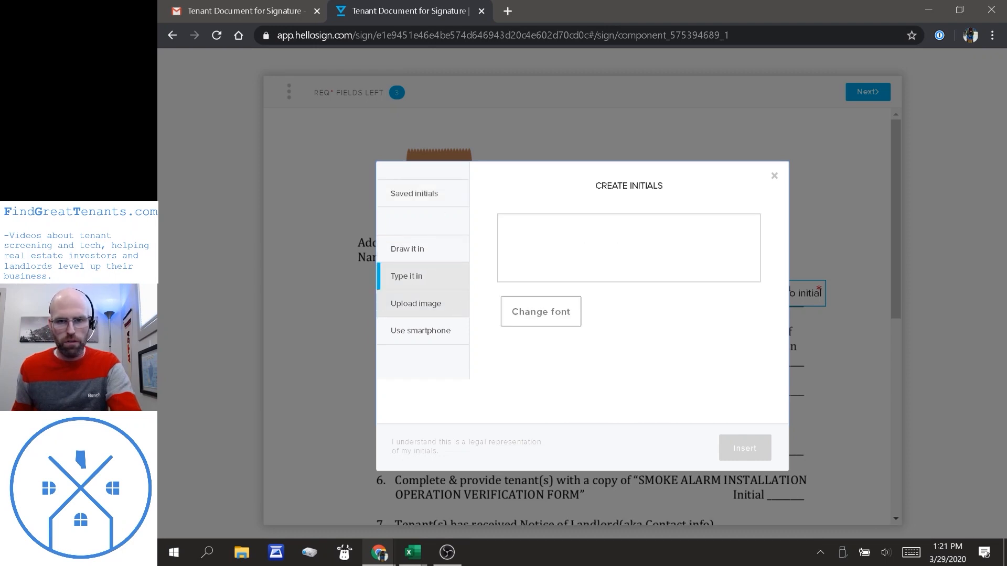
click(524, 246)
text(MW)
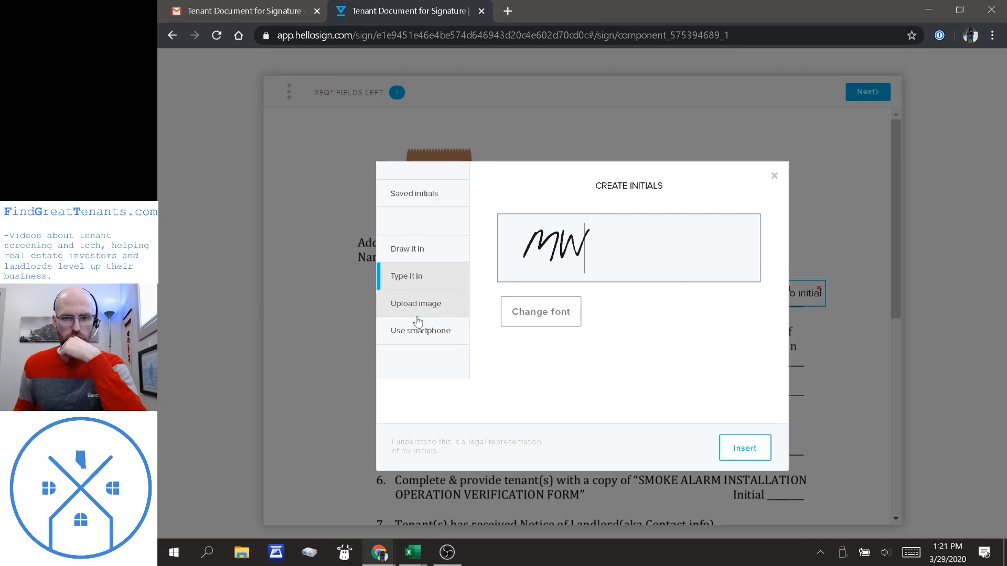
click(746, 452)
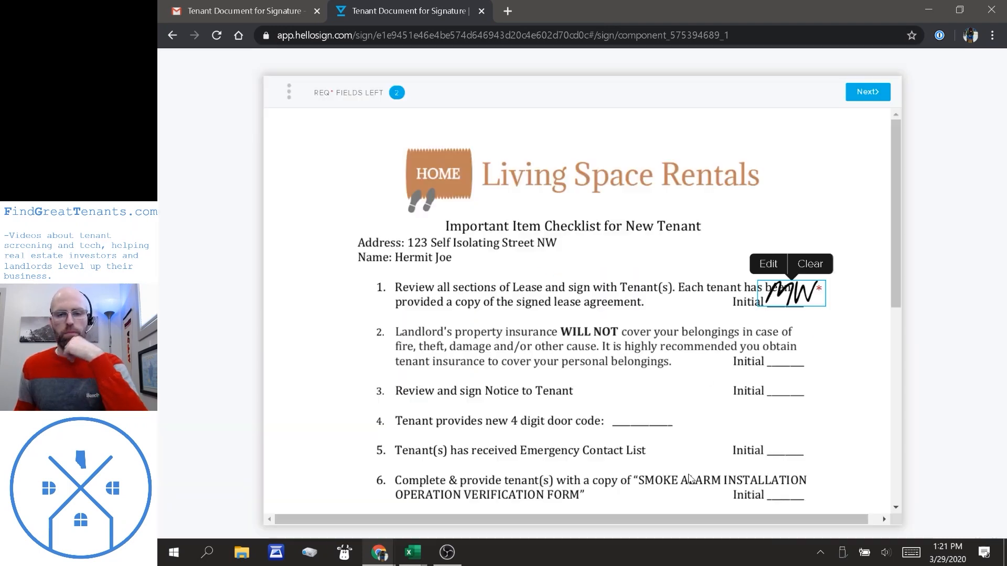
scroll(676, 417, down, 6)
click(544, 358)
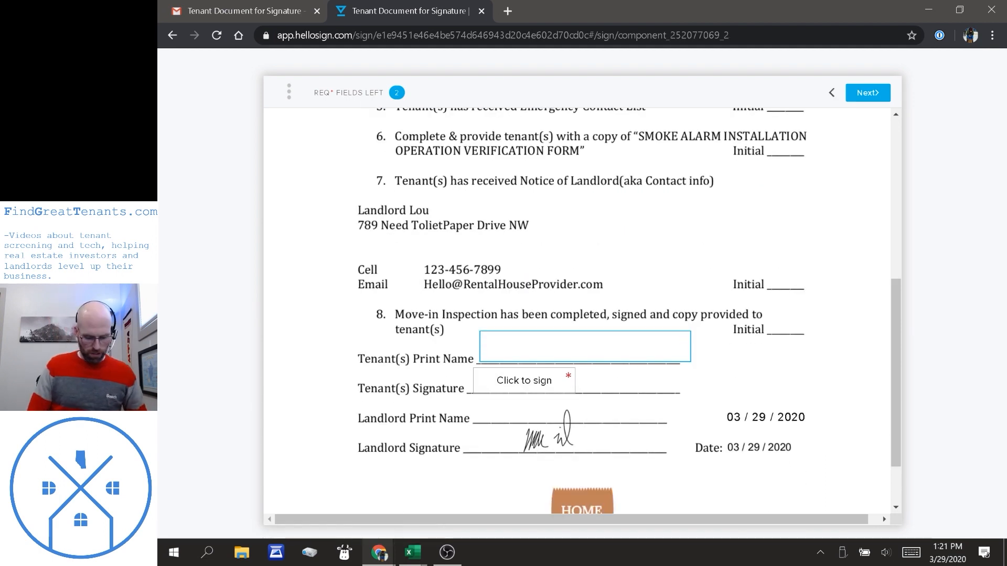
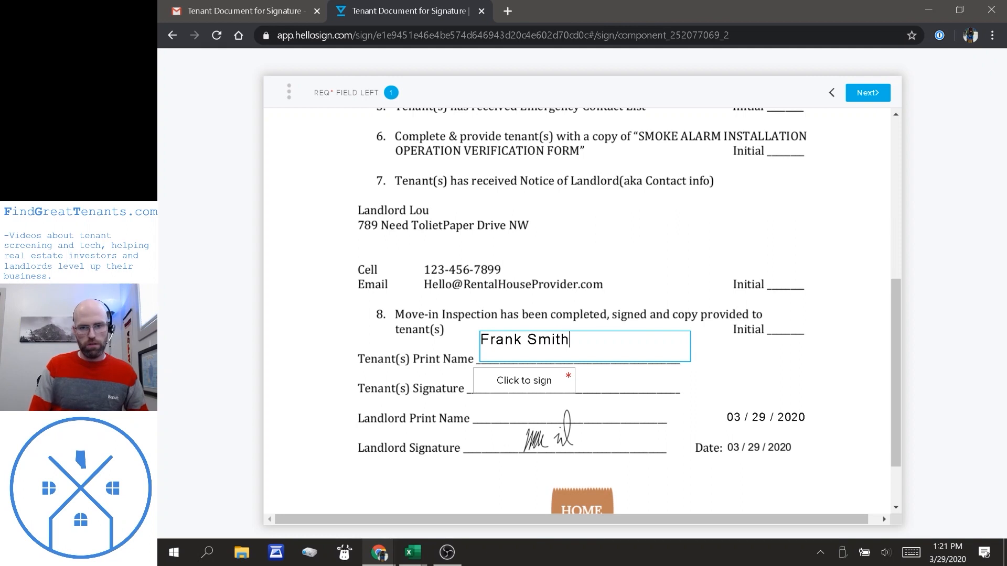
Enter the tenant's name in Tenant(s) Print Name and insert a matching typed signature.
click(539, 387)
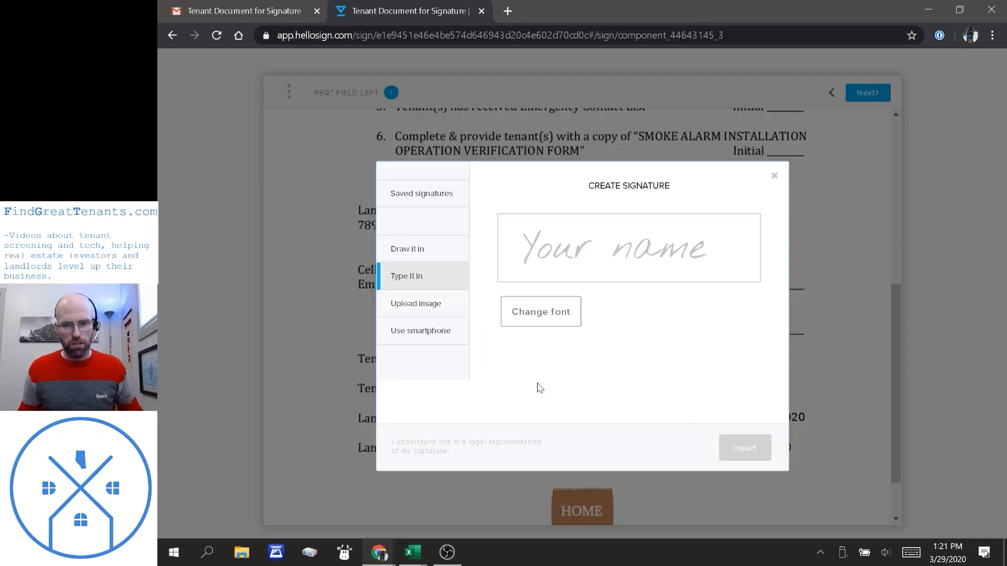
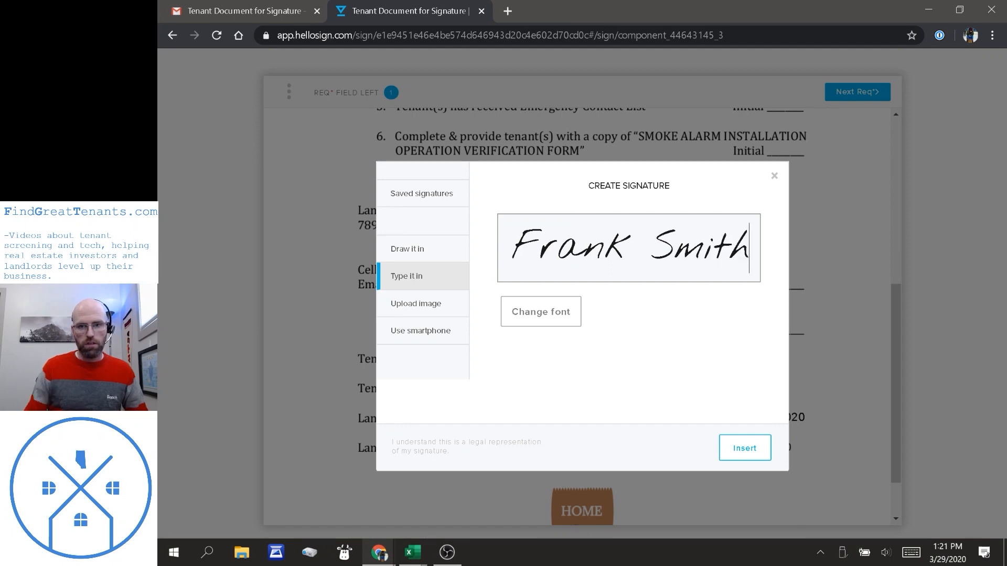
click(739, 454)
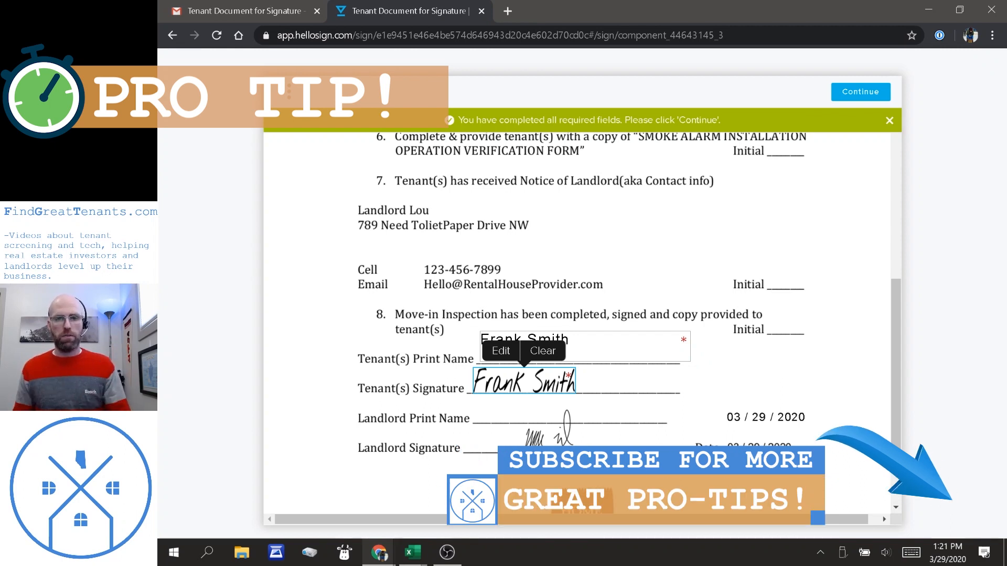
scroll(689, 404, down, 2)
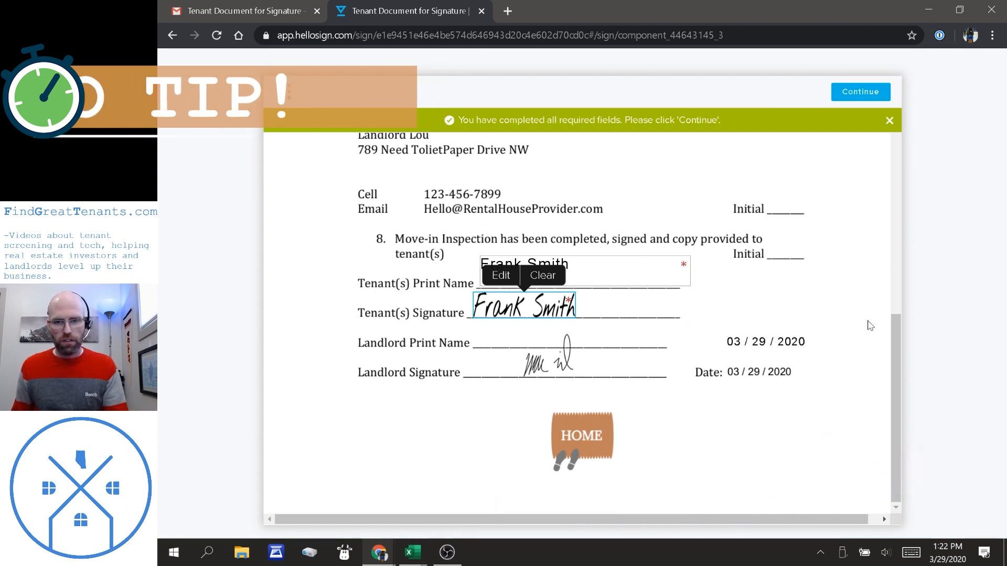
scroll(715, 479, up, 8)
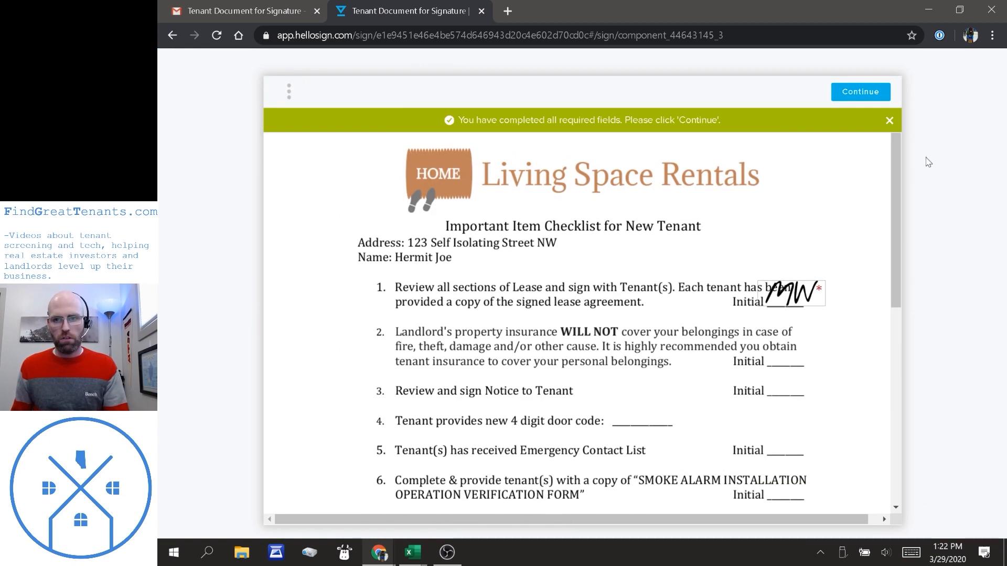
Continue to the final step and agree to the terms to submit the signed tenant checklist.
click(866, 97)
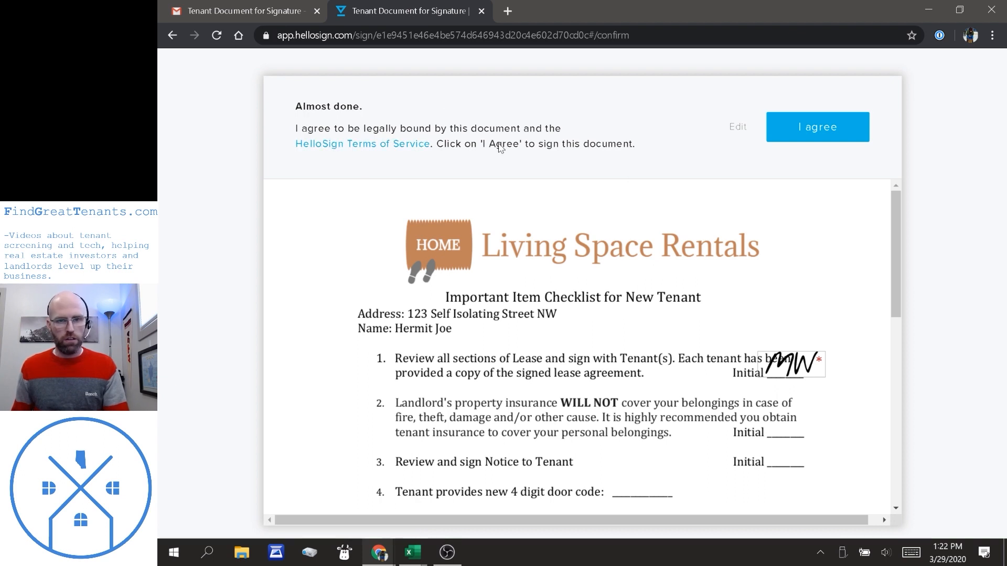
scroll(738, 278, down, 12)
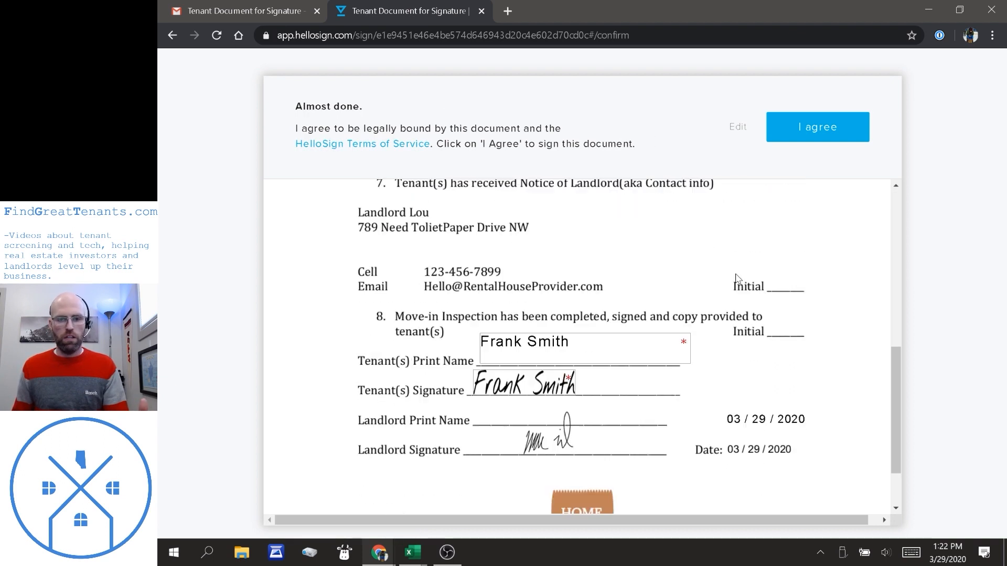
click(849, 116)
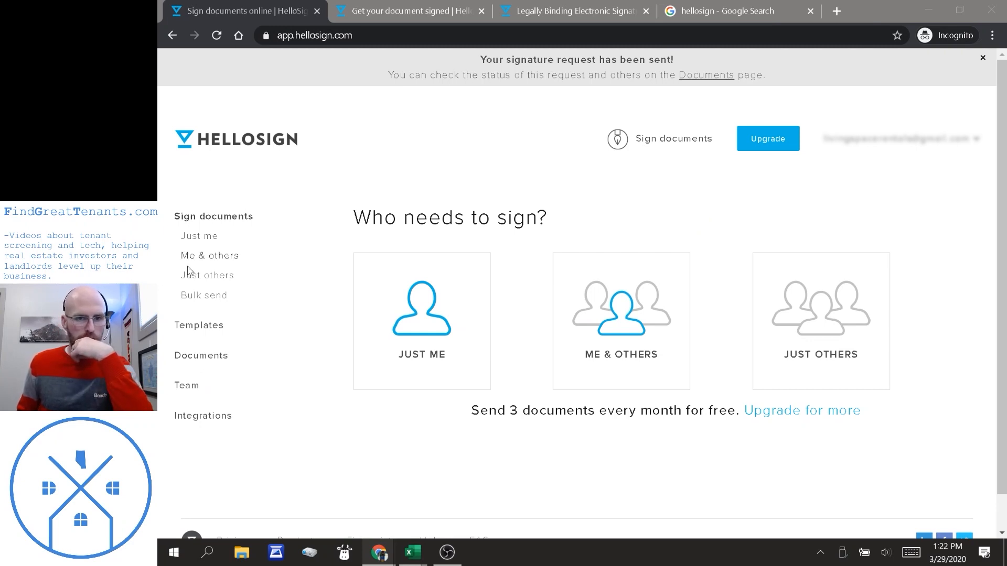
Preview the completed 'Tenant Document for Signature' from the Documents list.
click(203, 356)
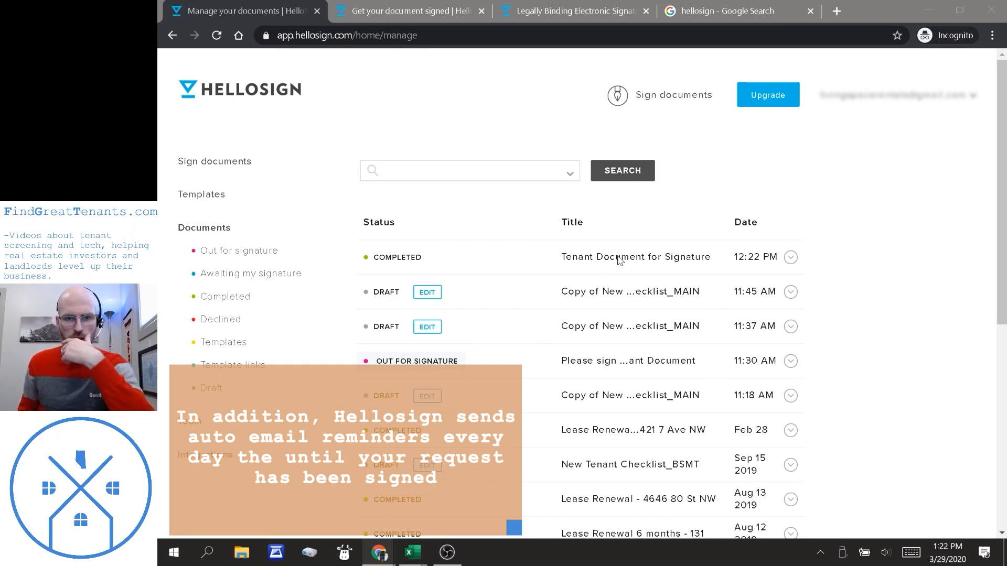
click(790, 257)
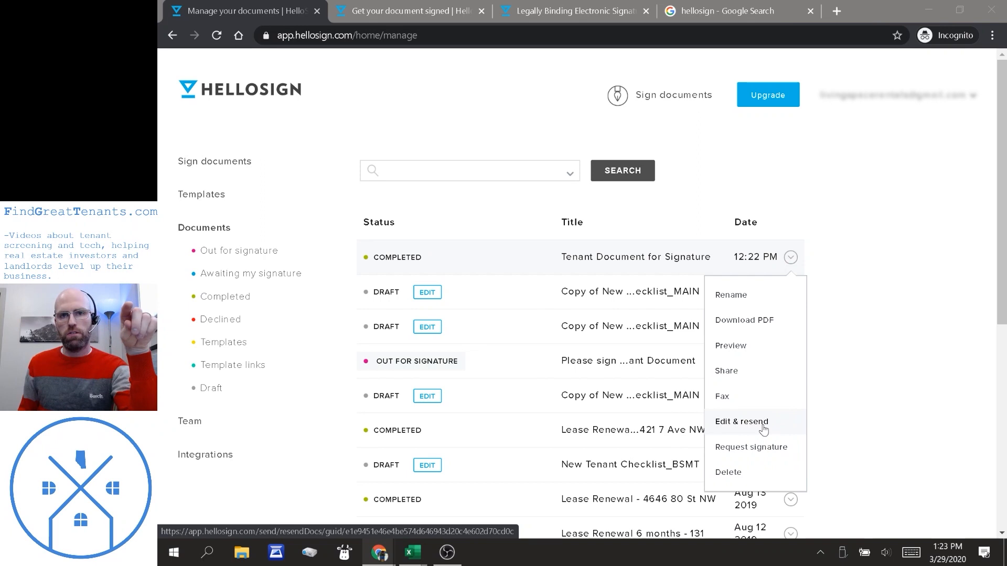
mouse_move(792, 261)
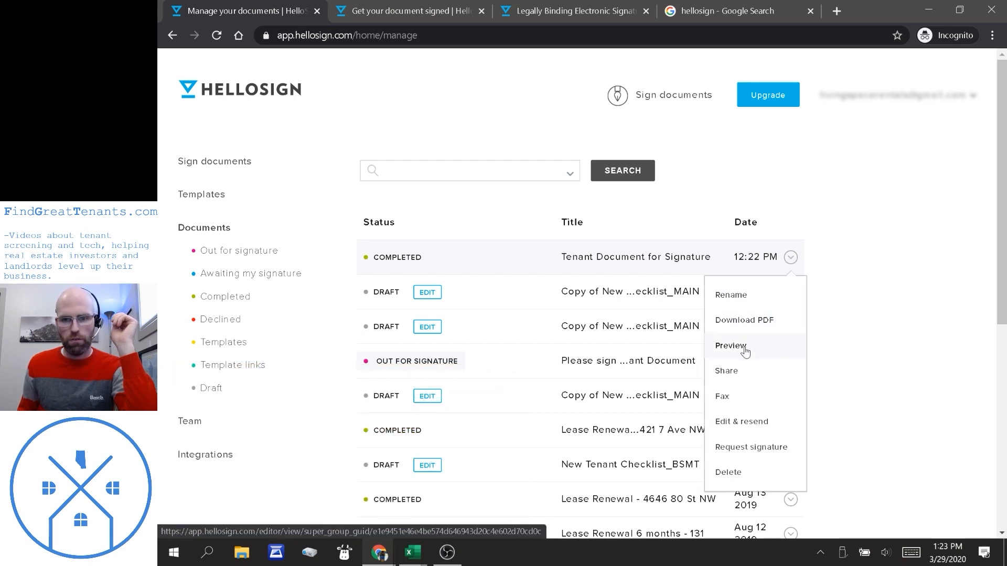
click(730, 346)
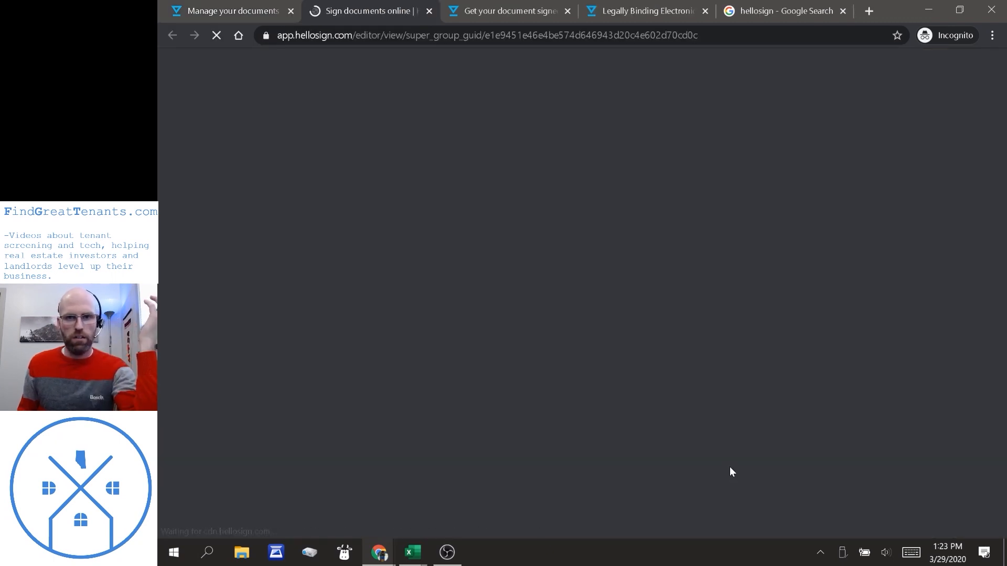